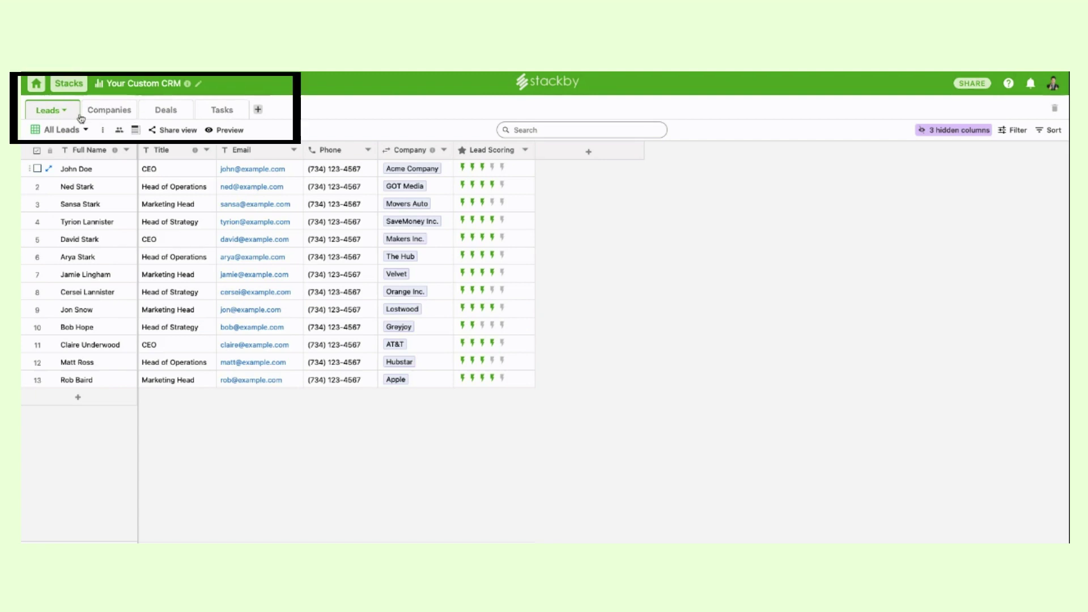
Browse the Companies, Deals and Tasks tables, then return to Leads
click(105, 113)
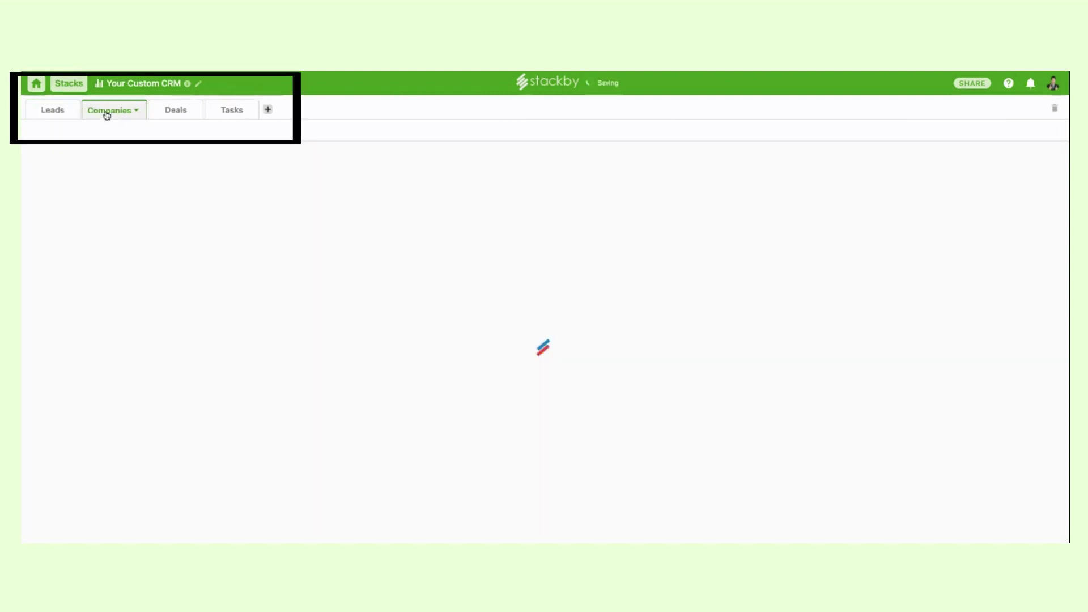
click(168, 114)
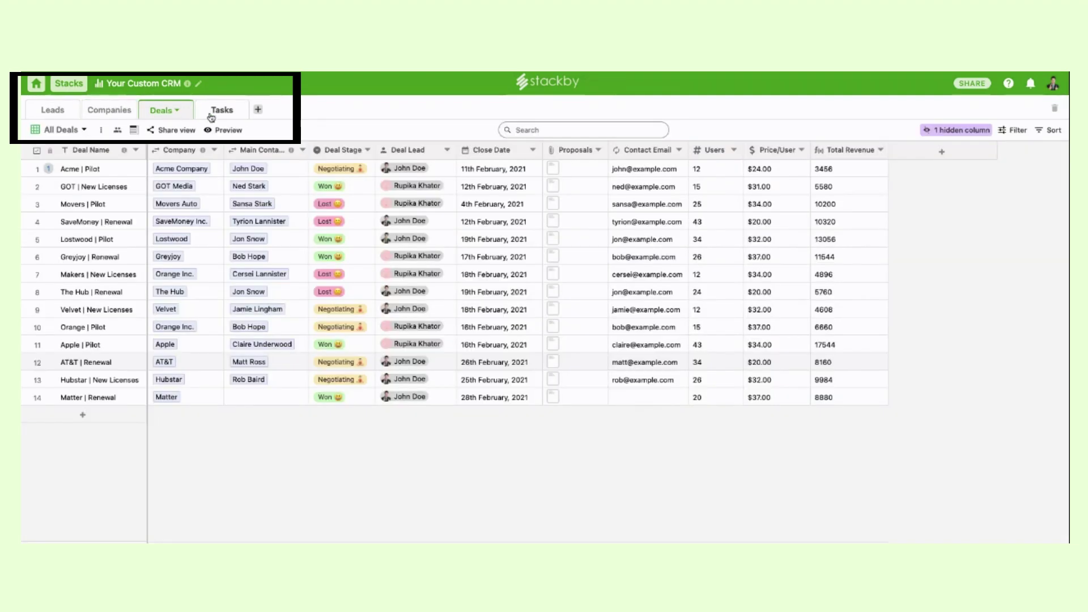
click(211, 114)
click(51, 110)
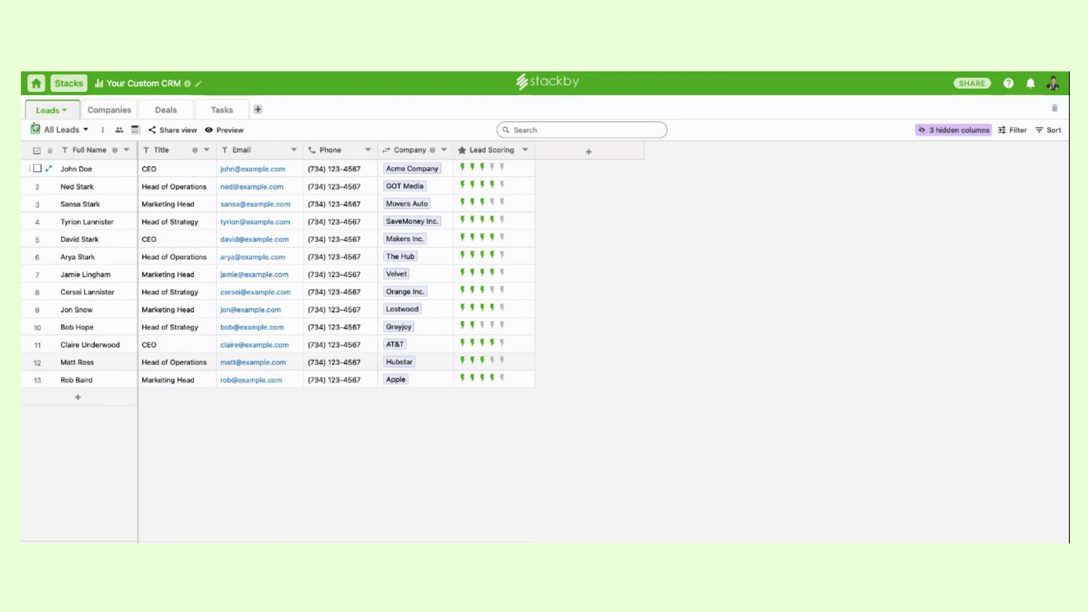
Switch the Leads table to the Lead Form view and preview the form
click(87, 131)
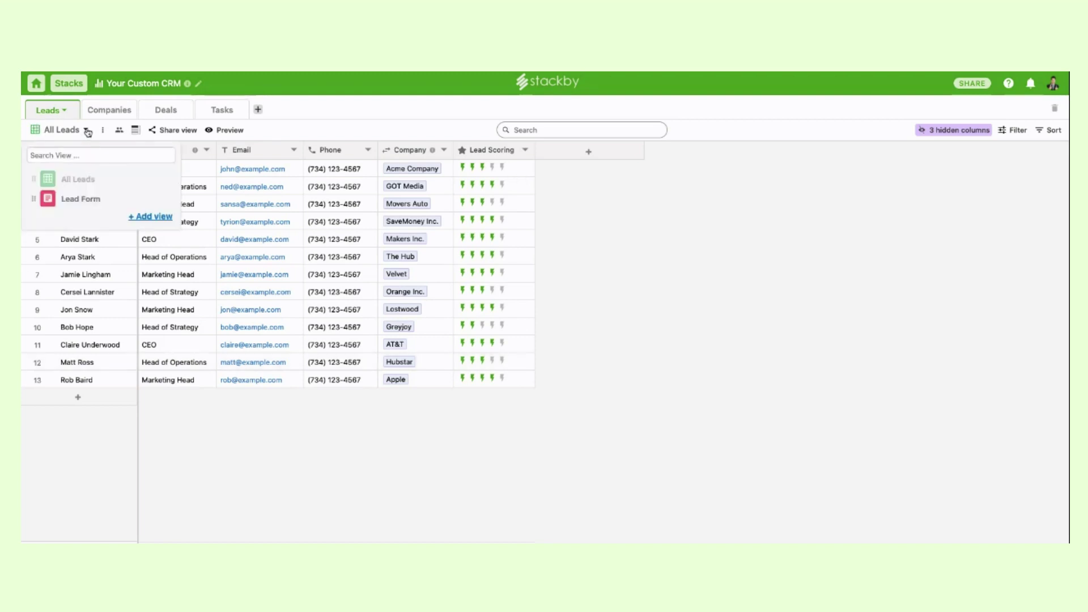
click(101, 204)
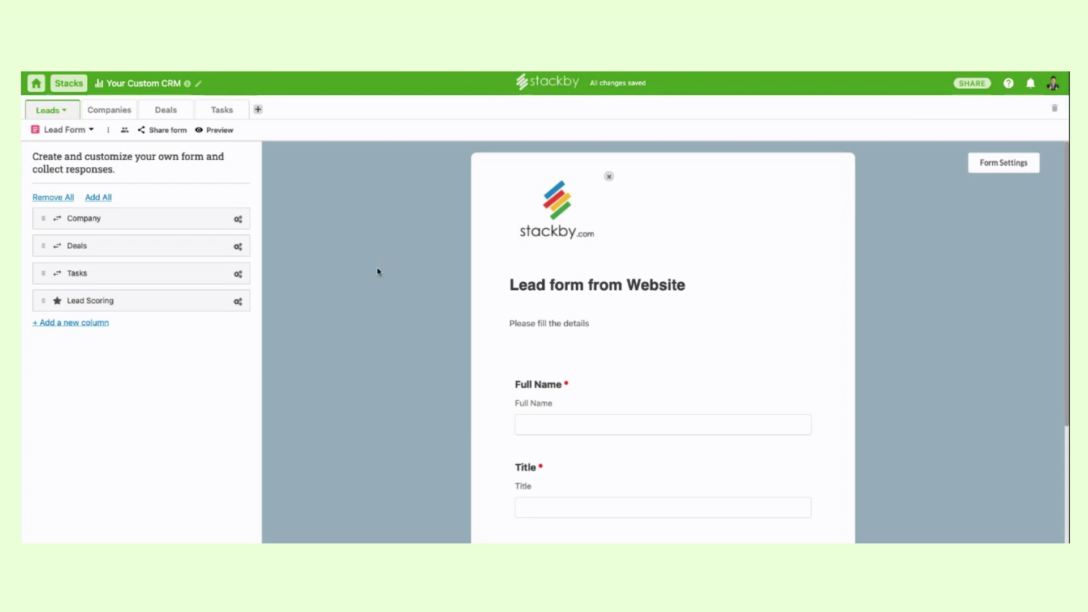
scroll(397, 328, down, 2)
scroll(406, 353, down, 2)
scroll(335, 196, up, 4)
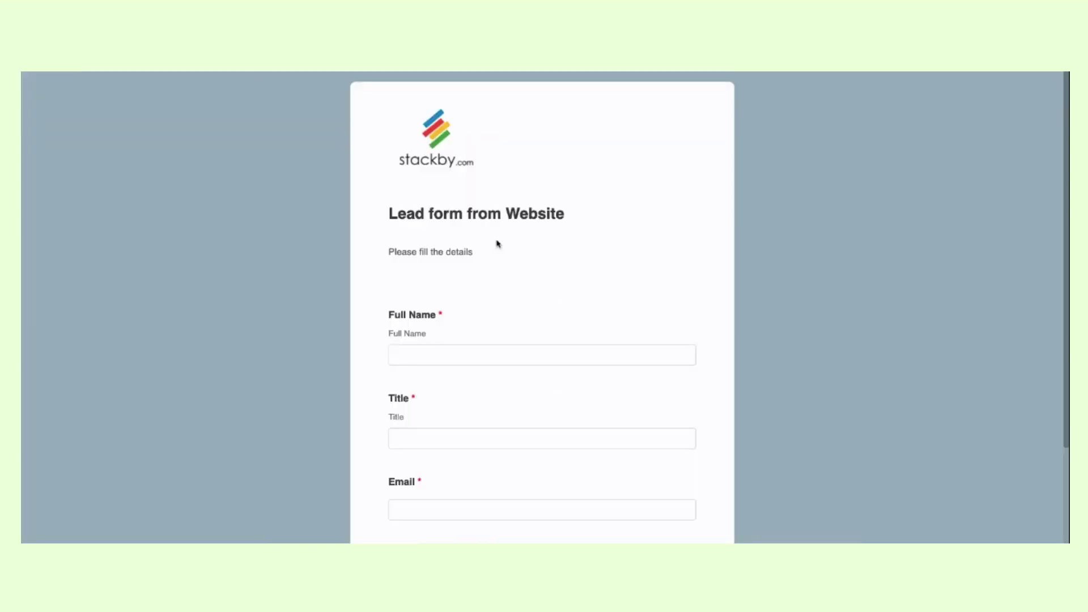
scroll(513, 286, down, 2)
Submit the form with a CEO lead's name, email, phone and title, then return to All Leads
click(421, 272)
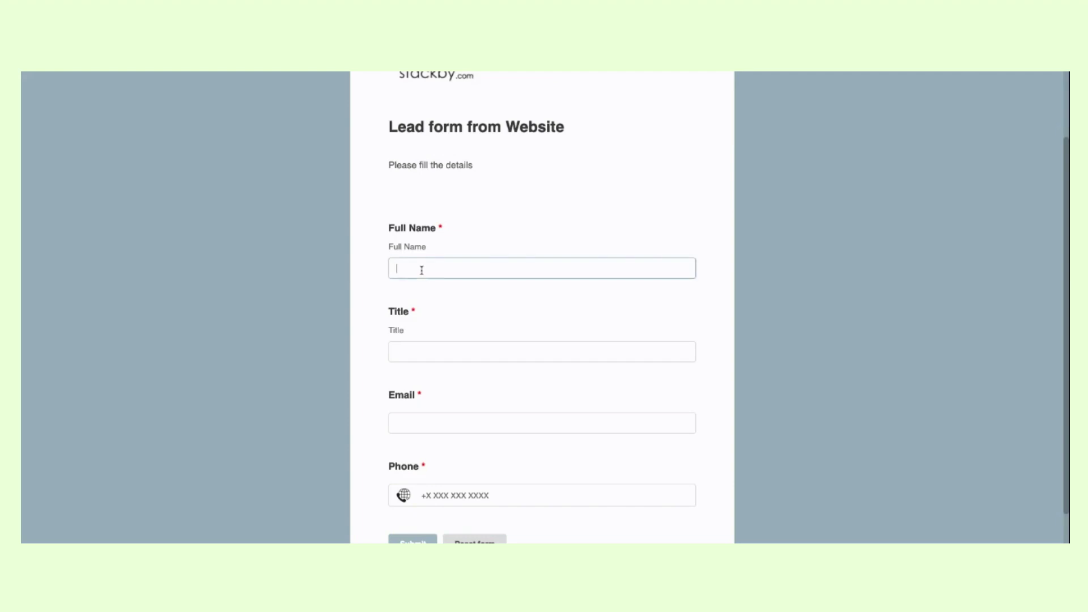
click(459, 344)
click(424, 354)
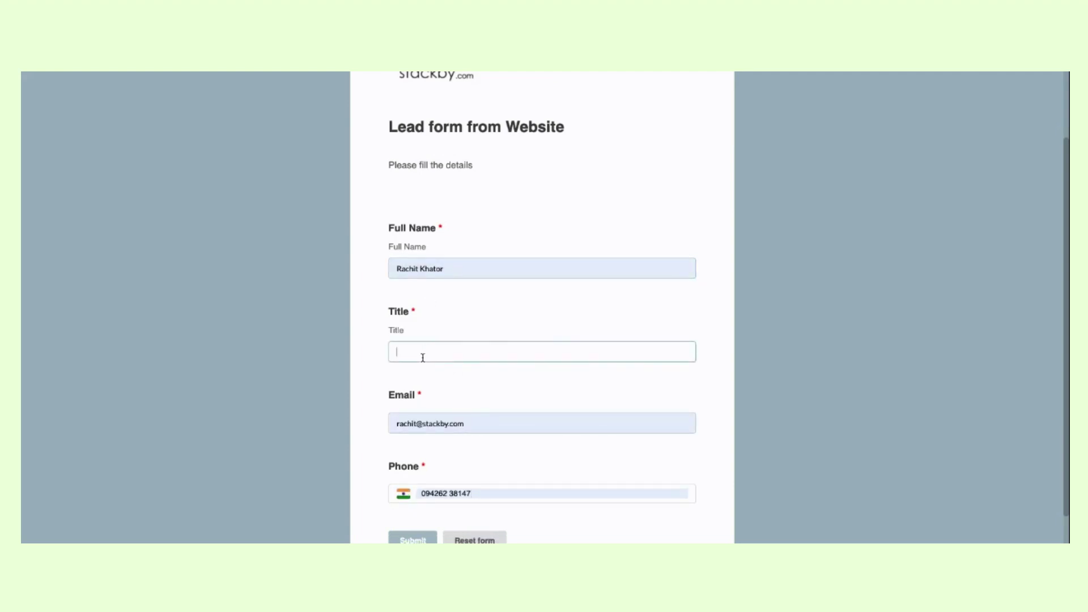
scroll(423, 358, down, 2)
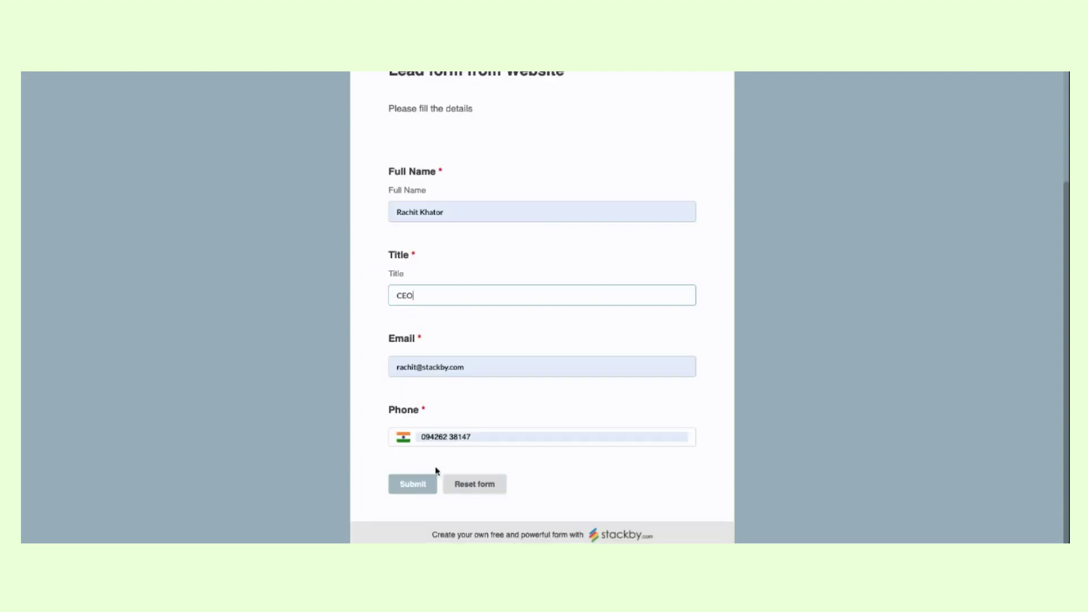
scroll(479, 207, up, 4)
scroll(482, 238, down, 3)
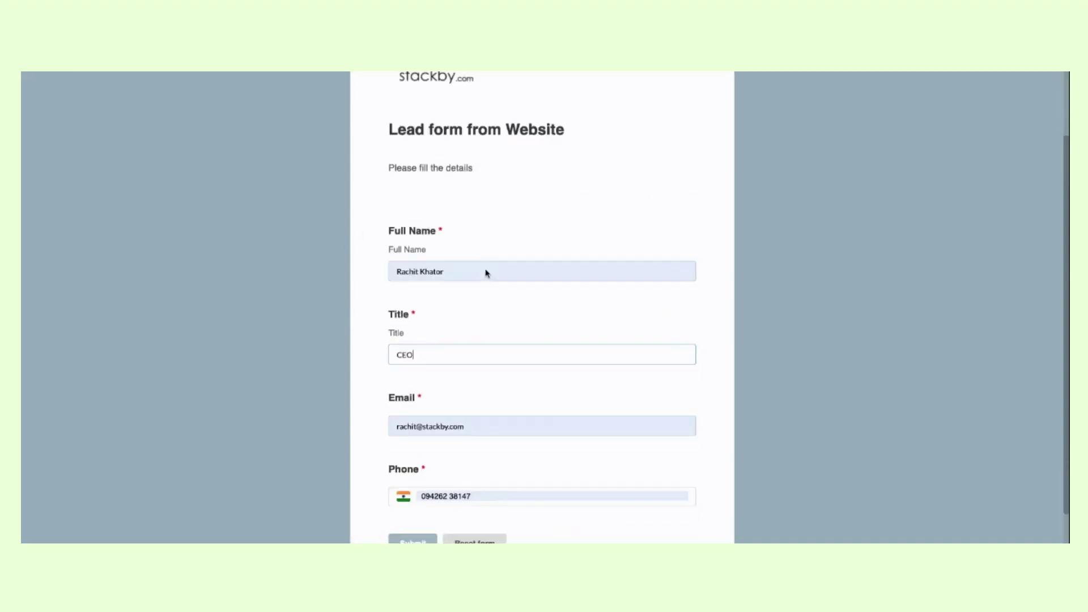
click(415, 484)
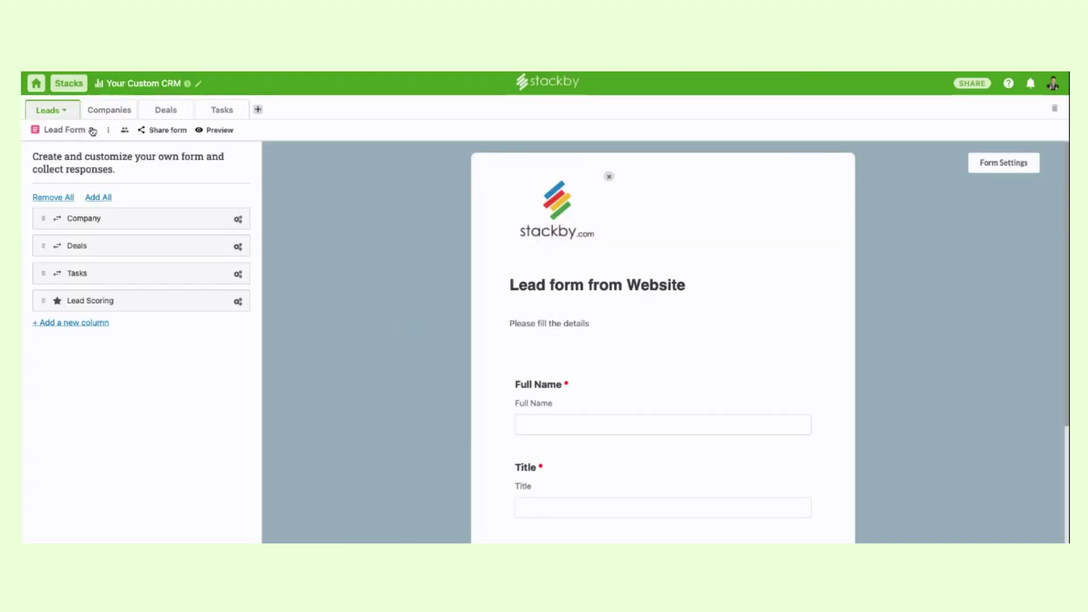
click(91, 130)
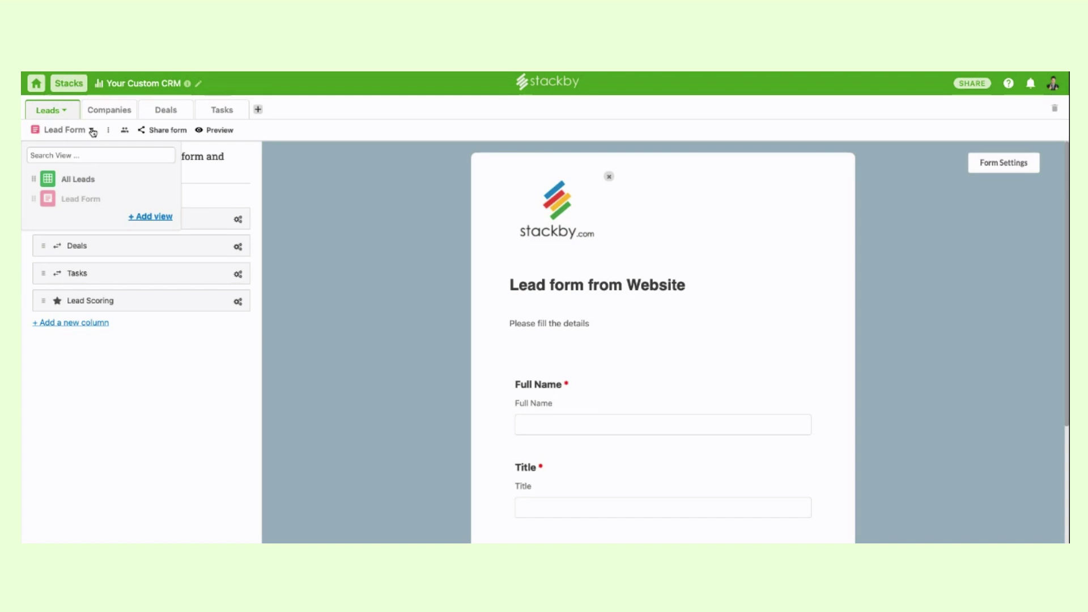
click(79, 178)
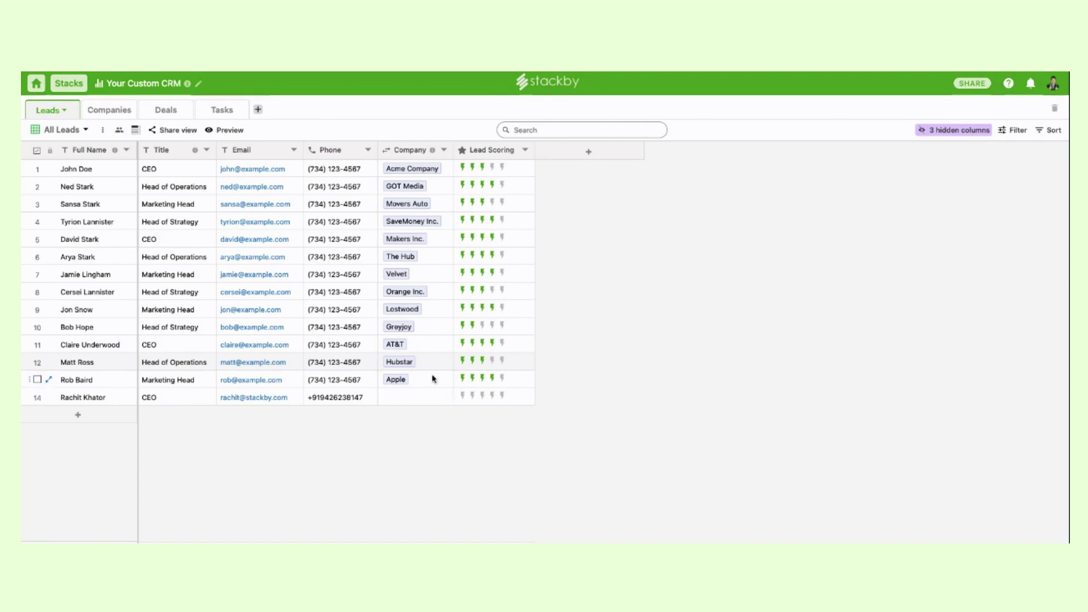
Add a 'Stackby' company row with Industry Technology and Employees 25+
click(107, 111)
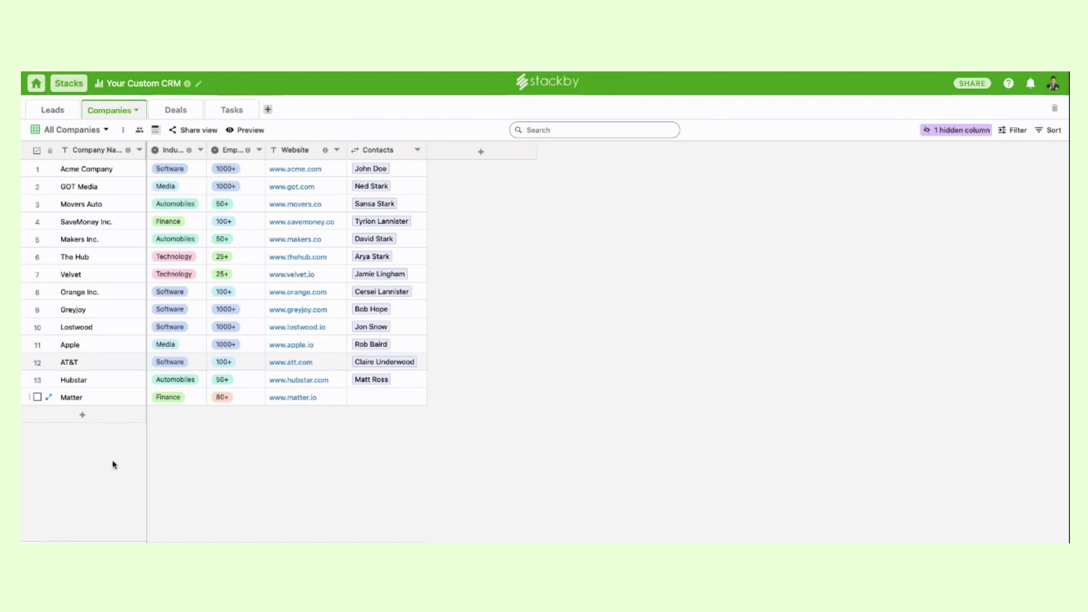
click(83, 415)
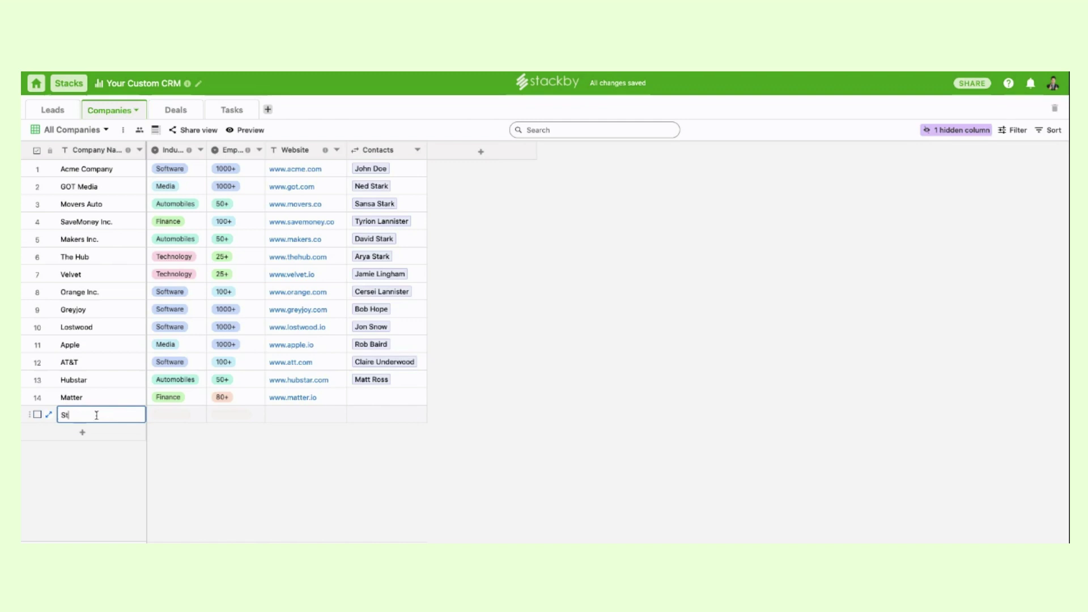
text(Stackby)
click(176, 417)
click(175, 417)
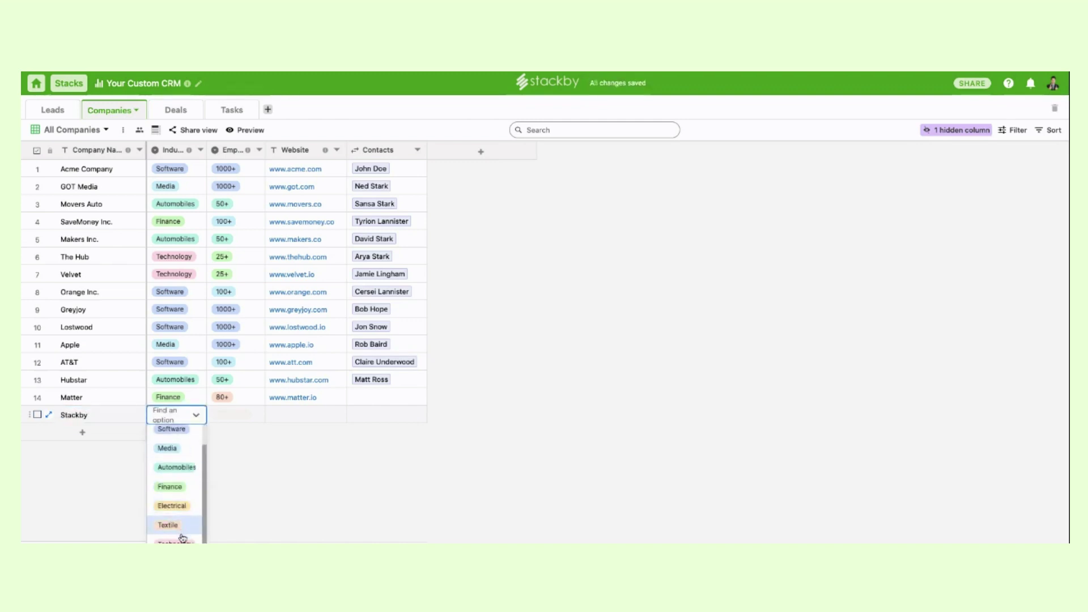
click(184, 537)
click(236, 415)
click(236, 415)
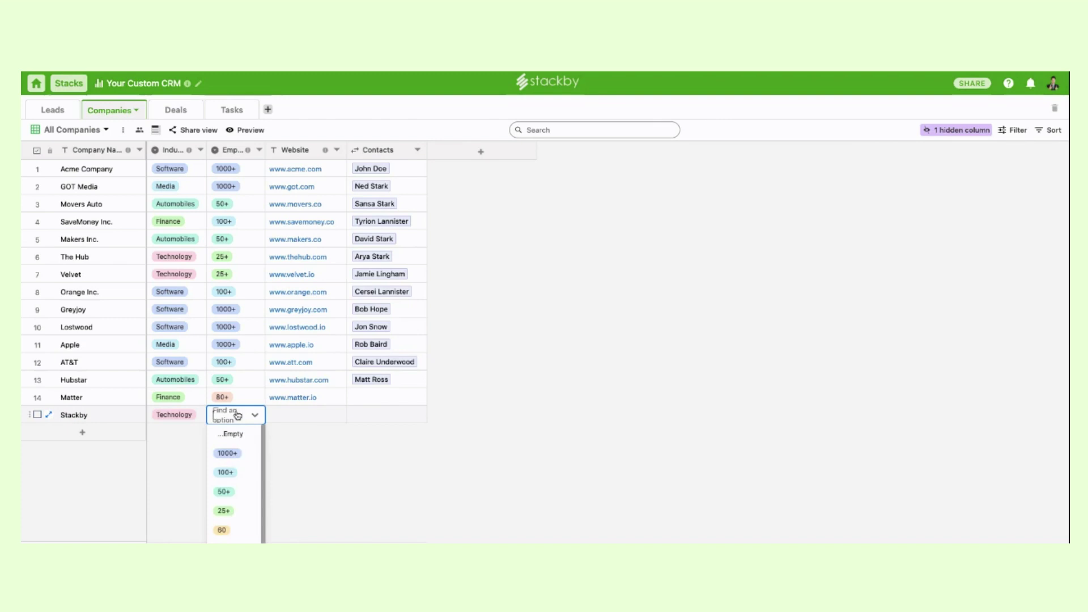
click(244, 512)
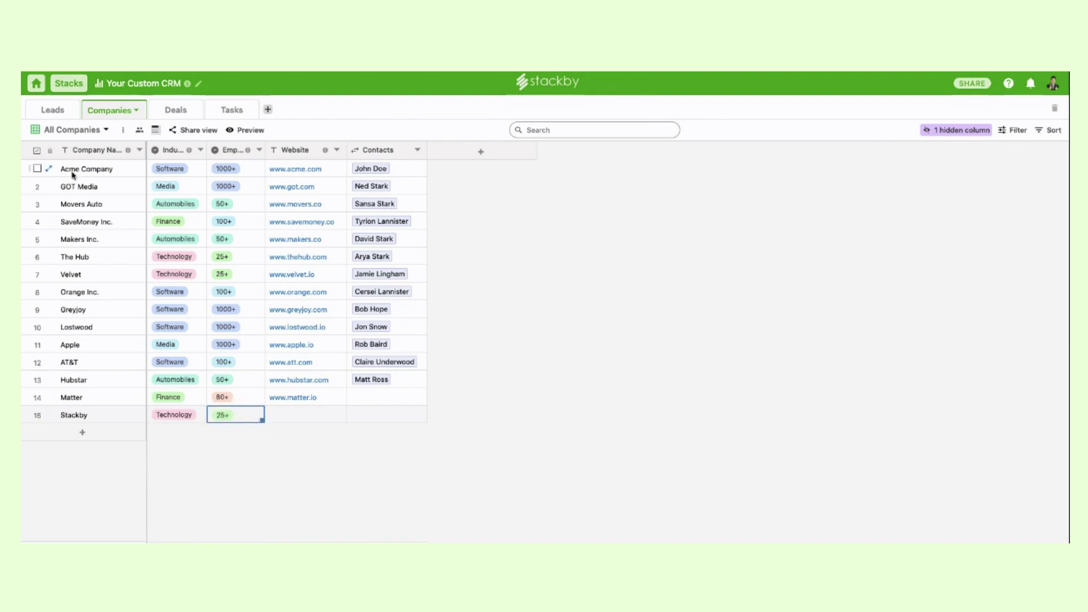
Review the Company column's link settings in the Leads table
click(52, 112)
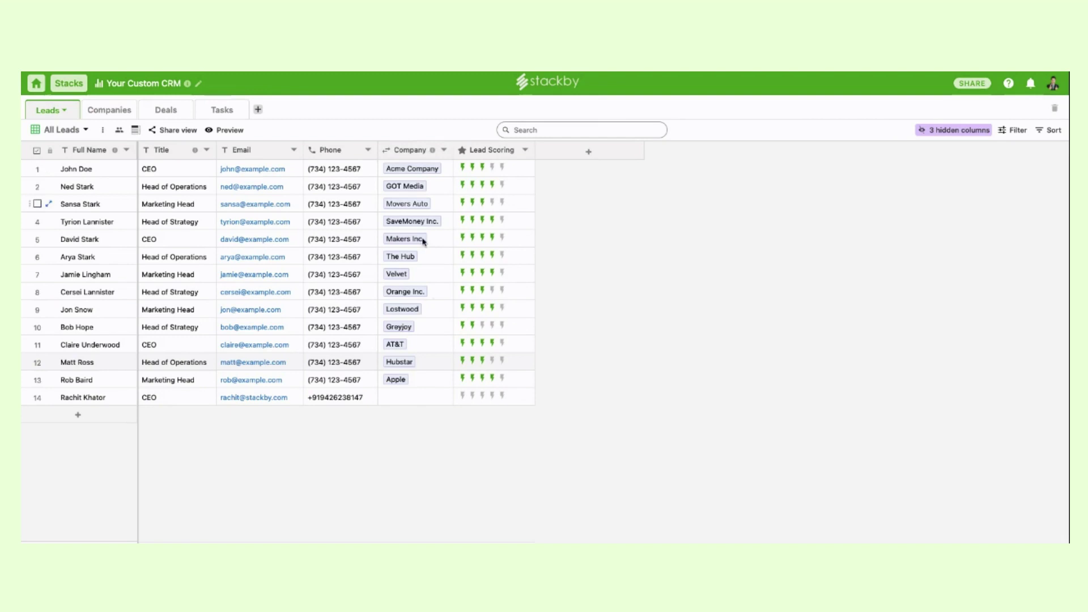
click(401, 399)
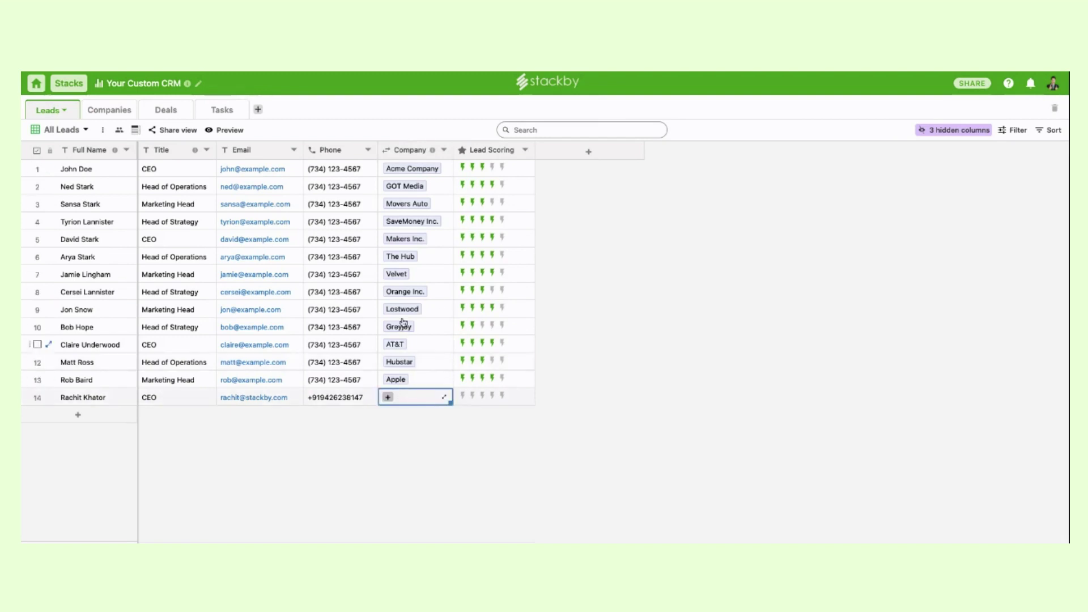
double_click(410, 151)
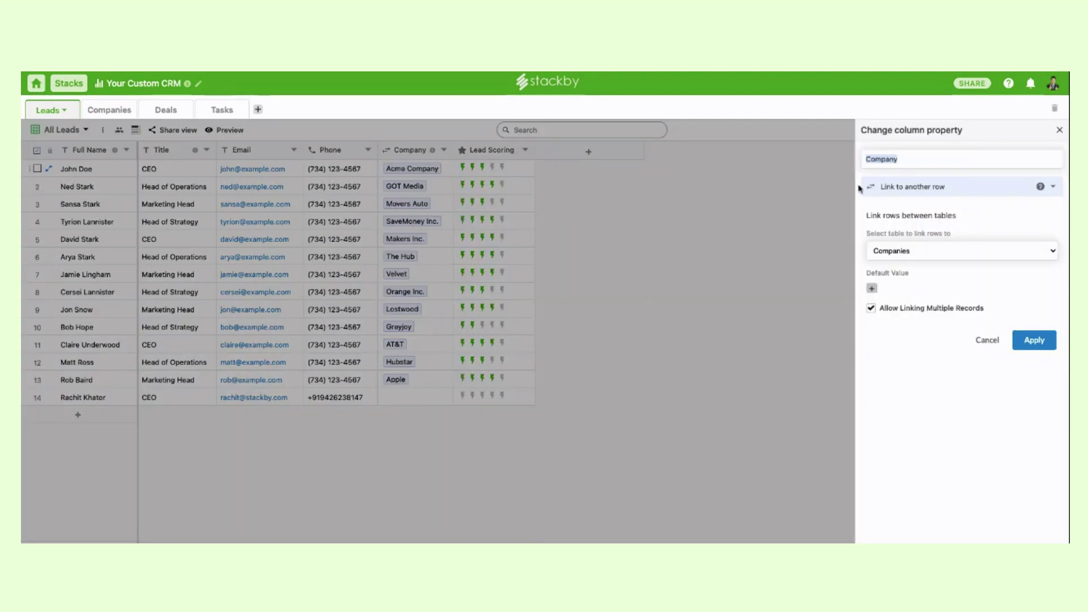
click(1060, 132)
Link row 14's lead to Stackby and confirm it appears under Stackby's Contacts
click(414, 400)
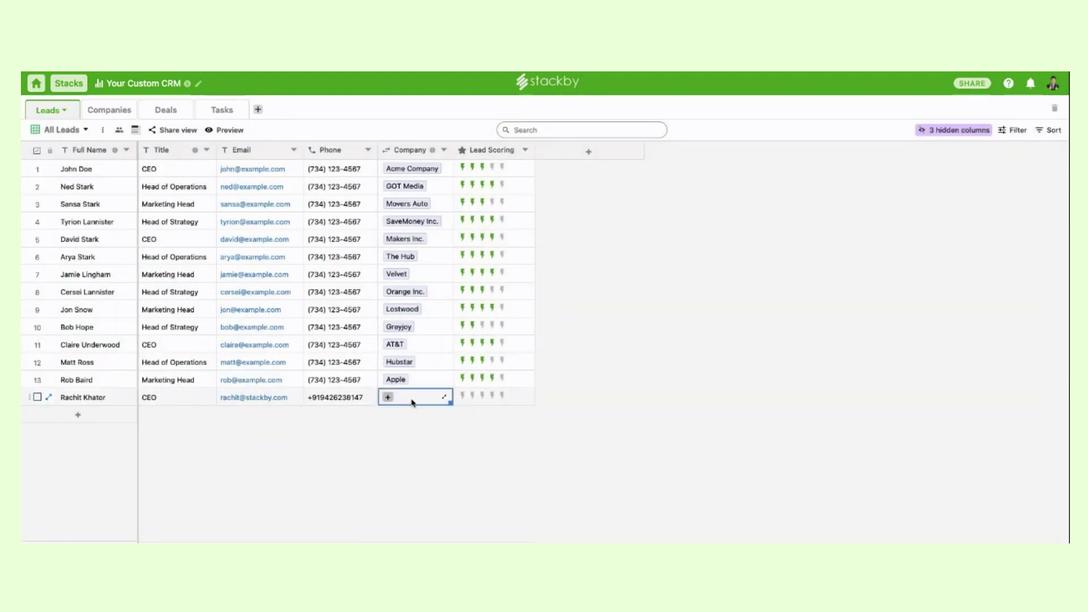
click(387, 397)
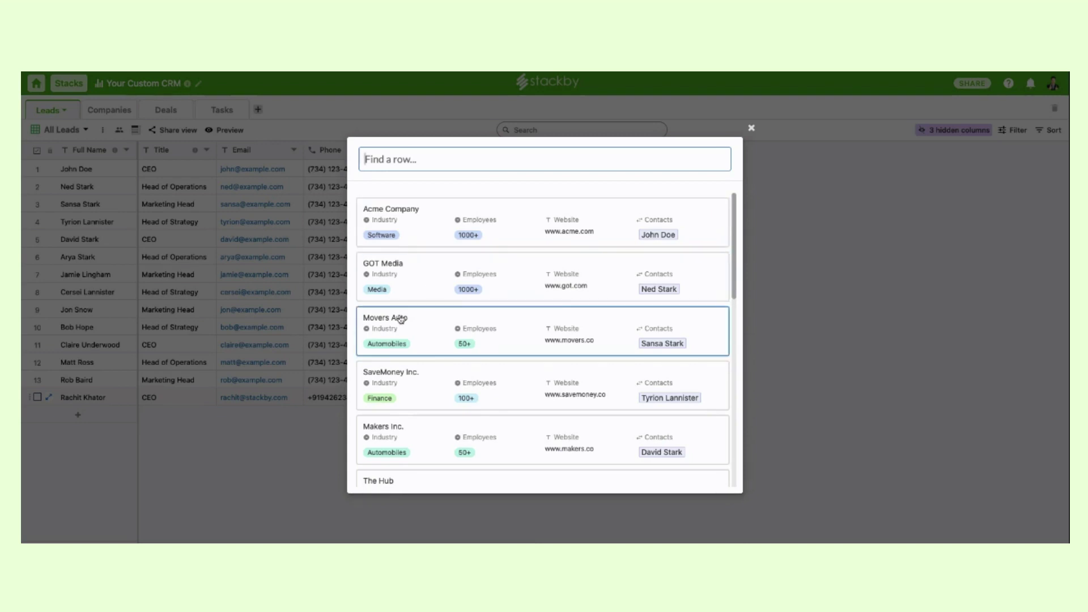
scroll(452, 351, down, 10)
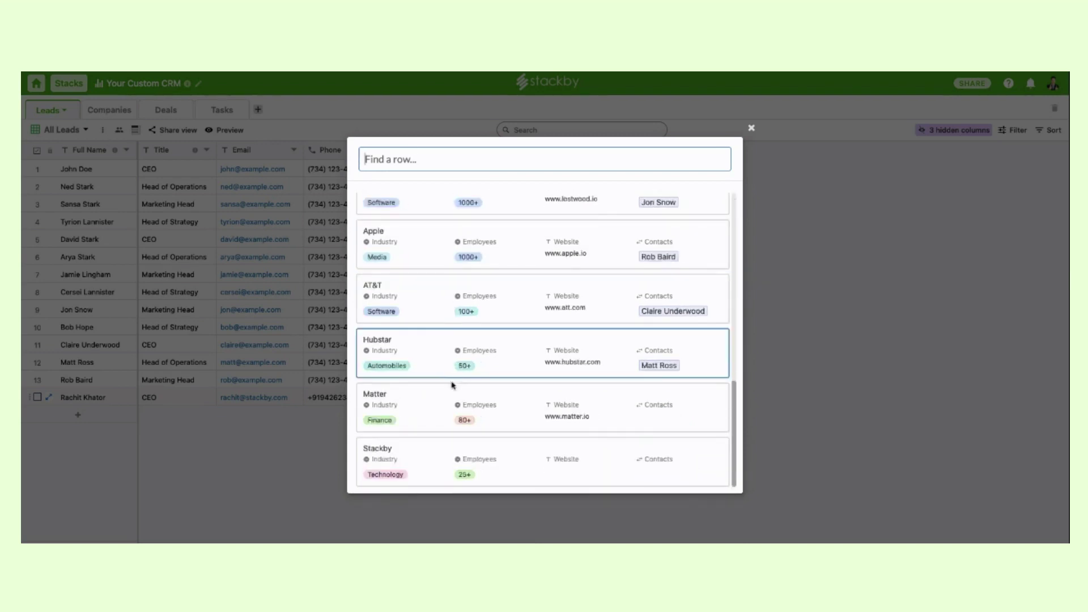
click(420, 457)
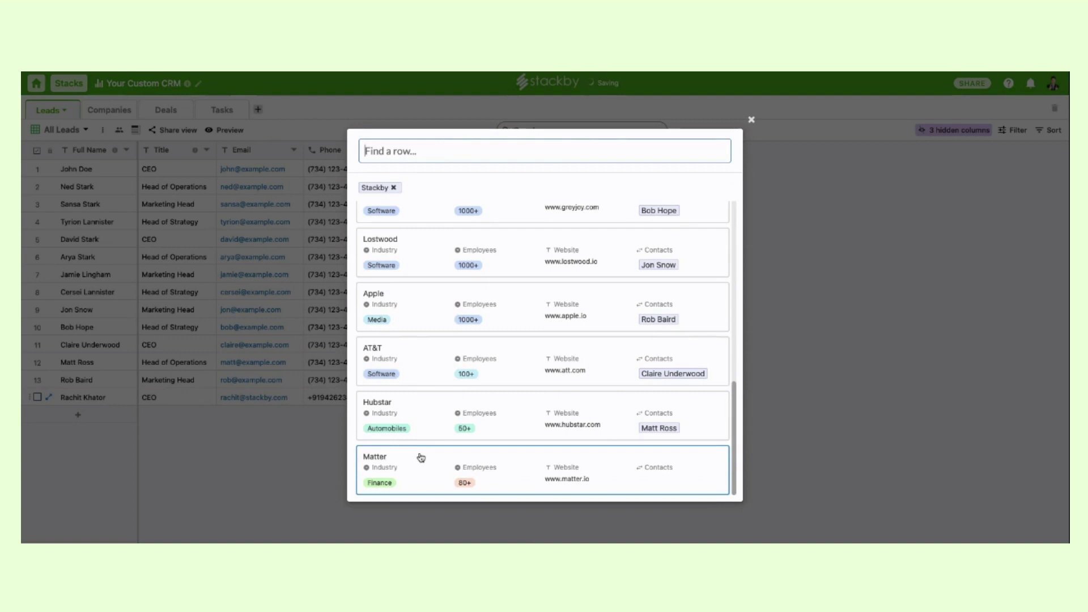
click(802, 366)
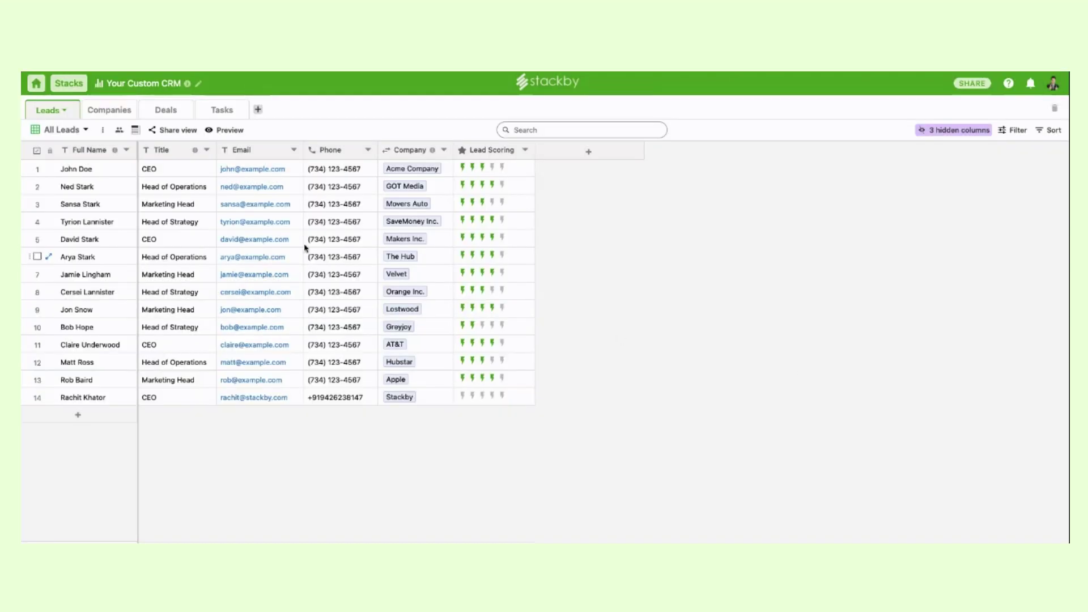
click(100, 113)
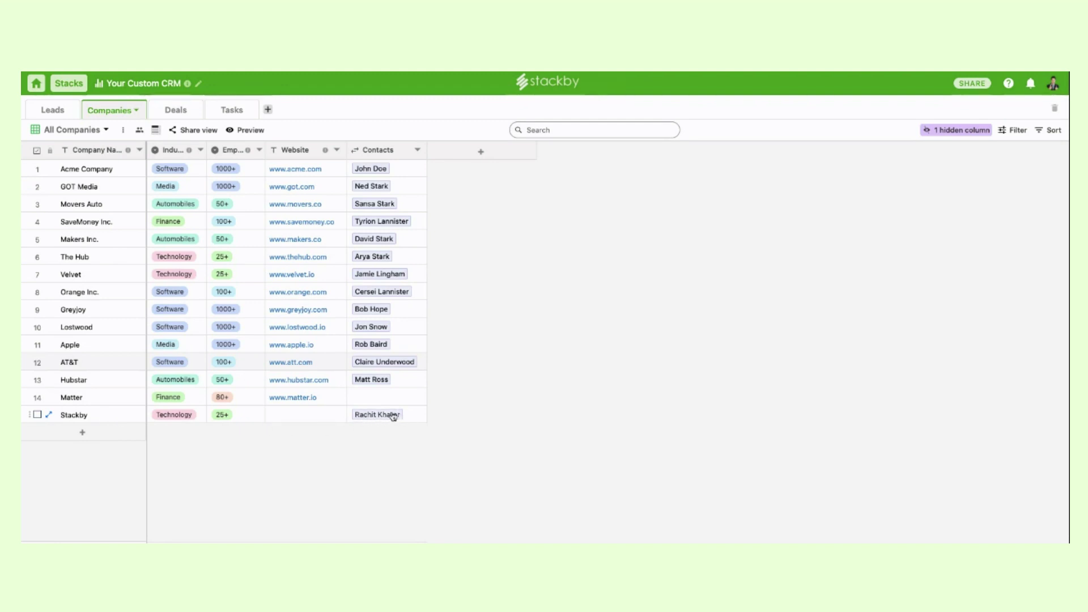
Open the Deals table and inspect the Acme | Pilot name, users and price per user
click(170, 110)
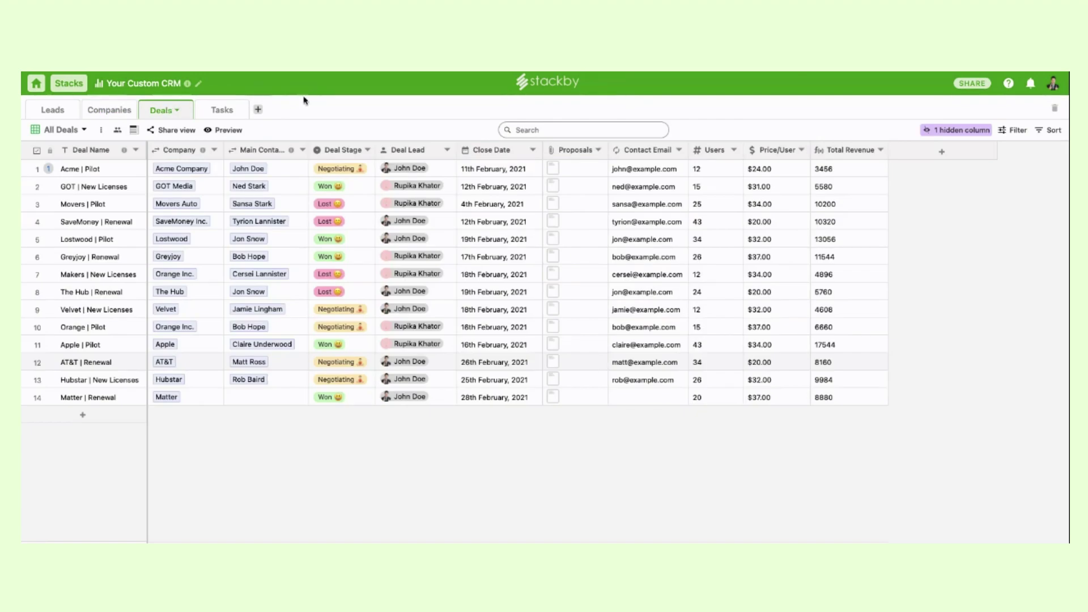
click(112, 175)
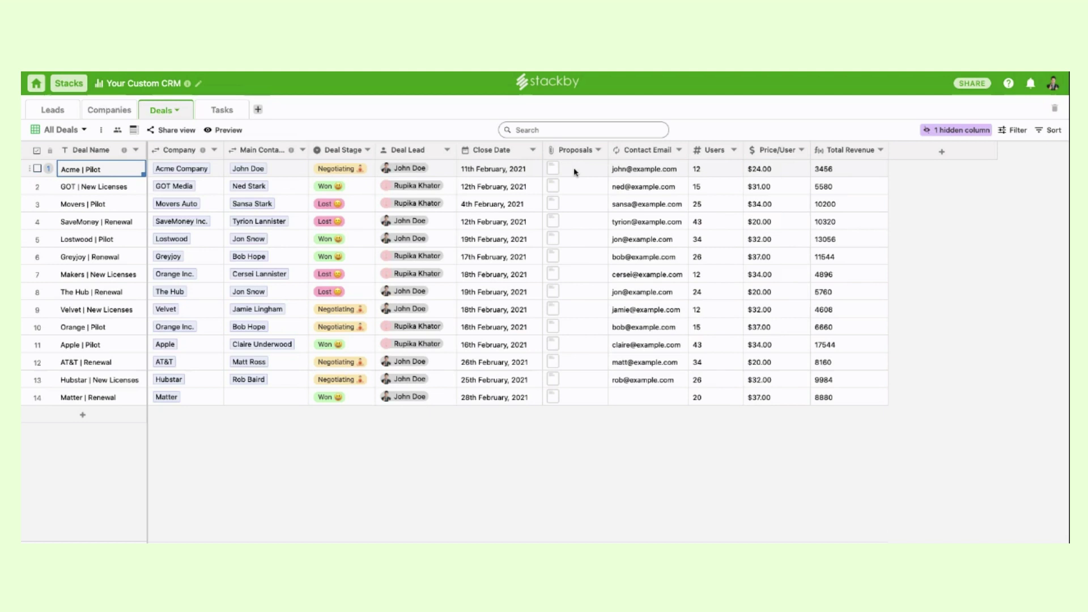
click(713, 170)
click(773, 170)
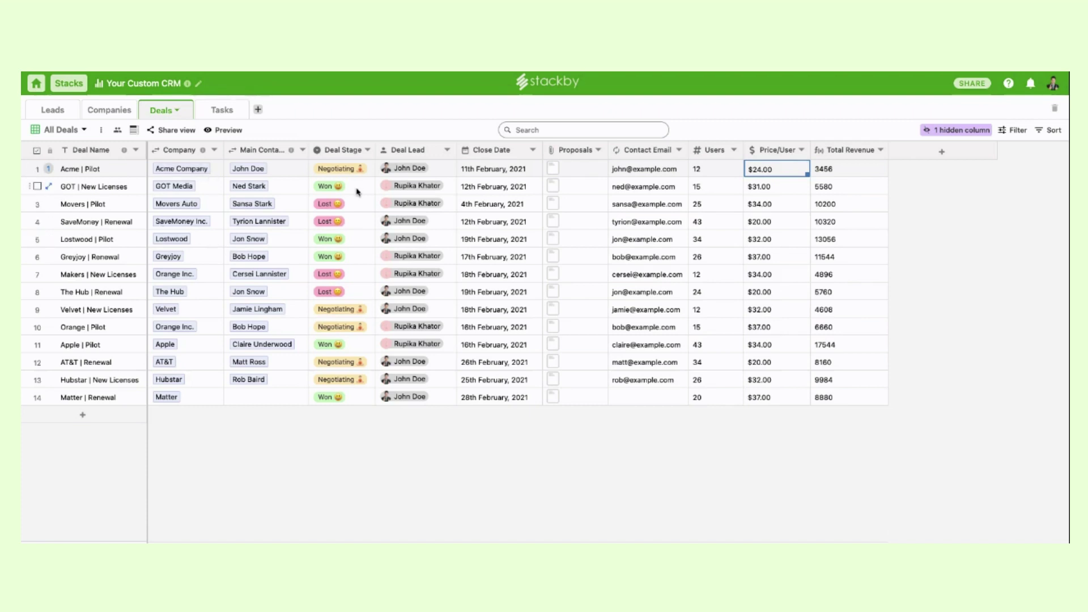
Mark Acme | Pilot as Won and reassign it to the other deal lead
click(350, 170)
click(350, 171)
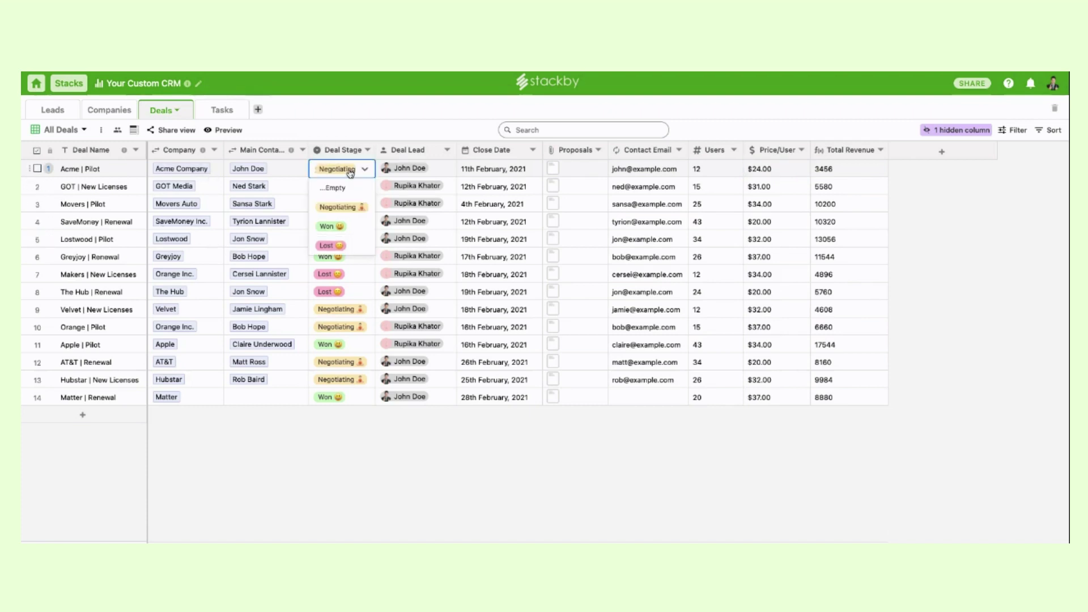
click(344, 227)
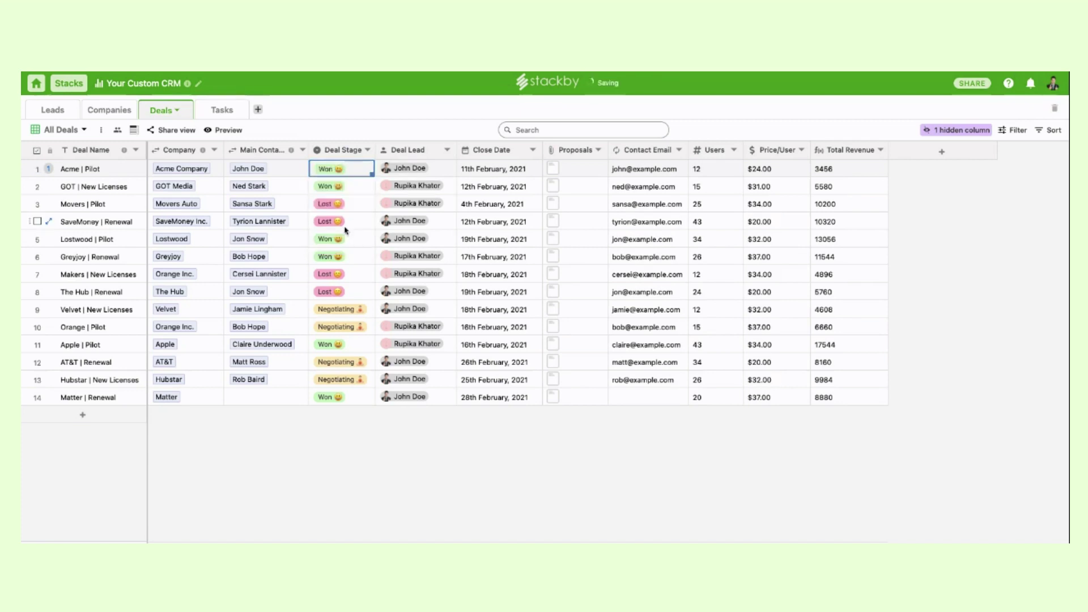
click(427, 173)
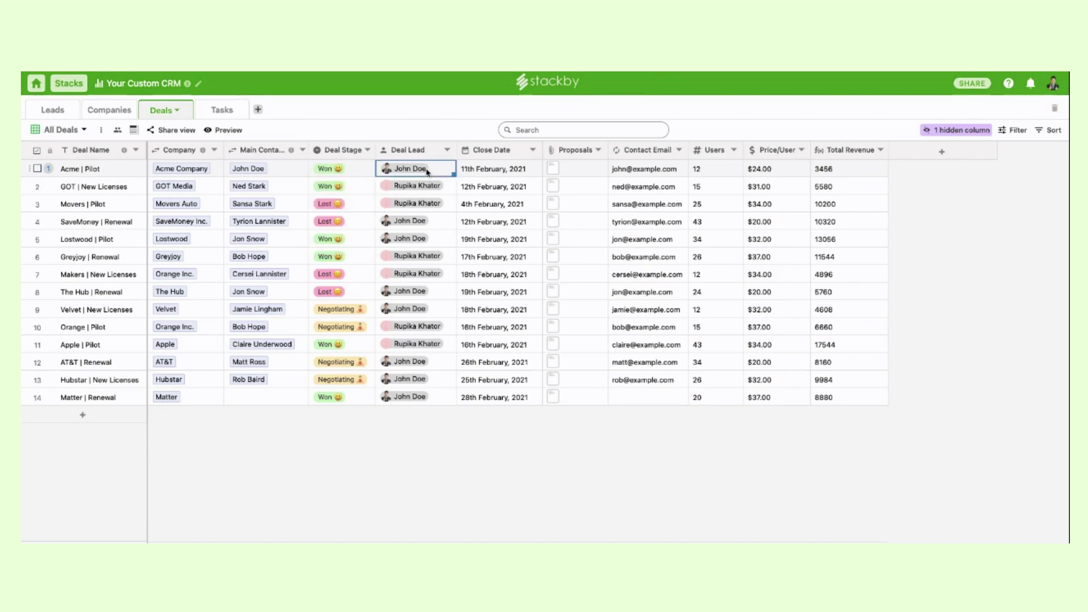
click(428, 173)
click(425, 239)
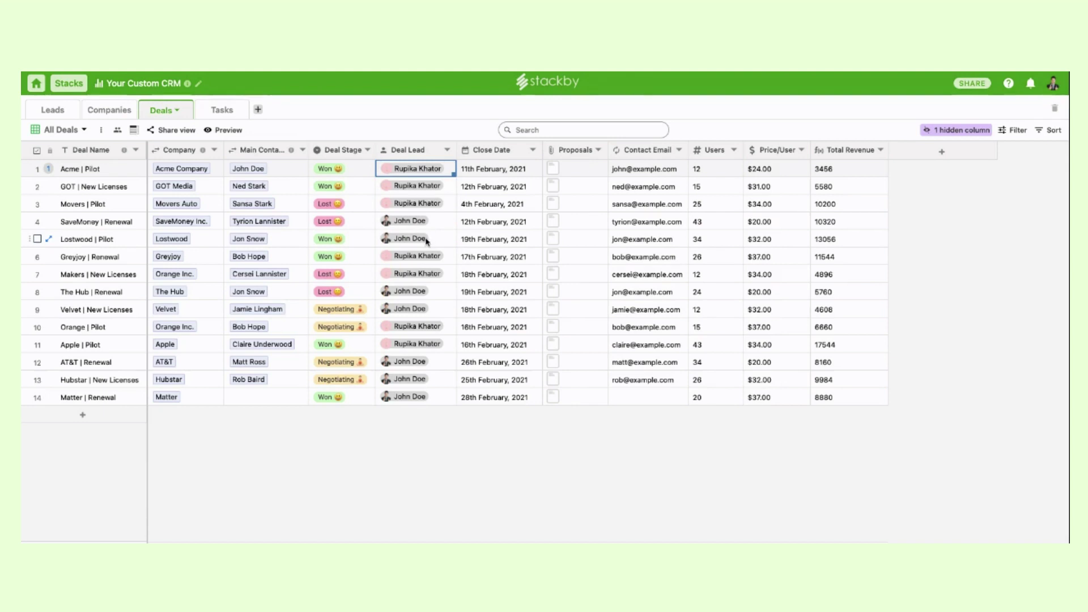
Set Acme | Pilot's close date to 13 February 2021, leaving Proposals without an attachment
click(517, 170)
click(517, 170)
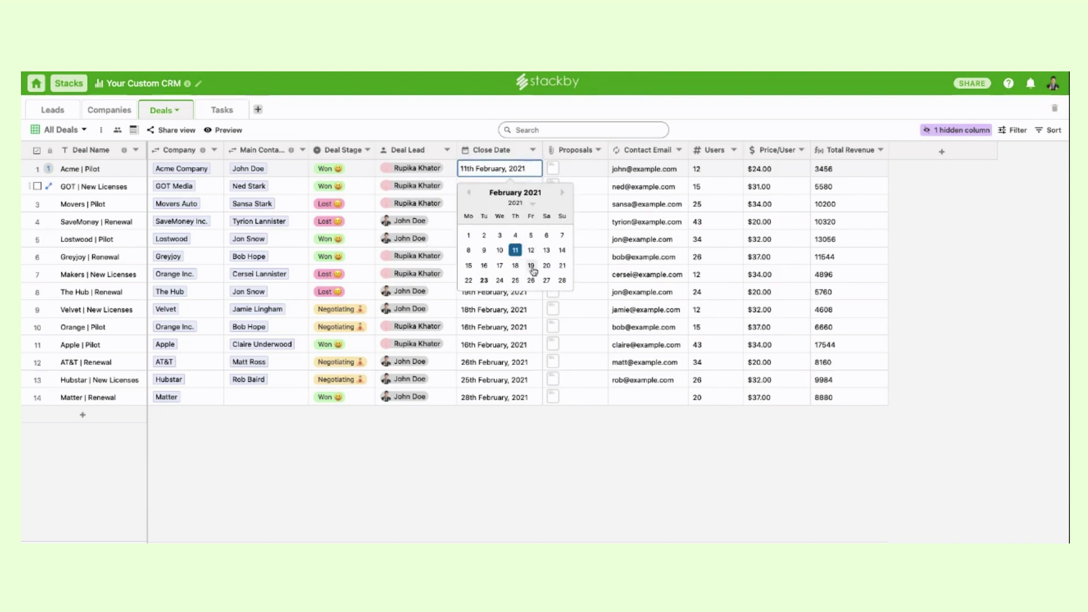
click(546, 250)
key(Down)
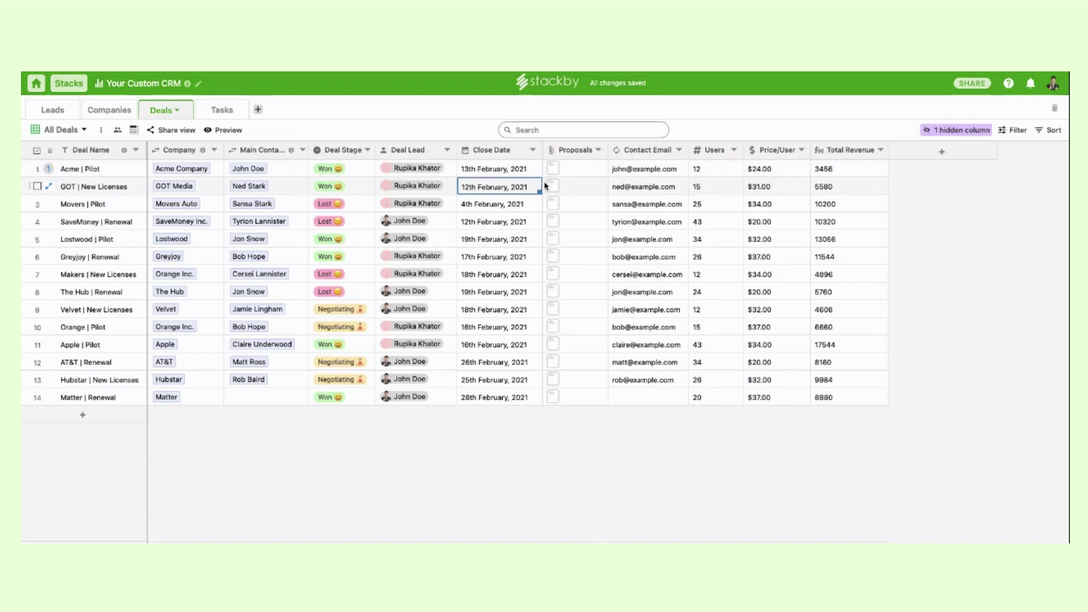
click(551, 173)
click(551, 173)
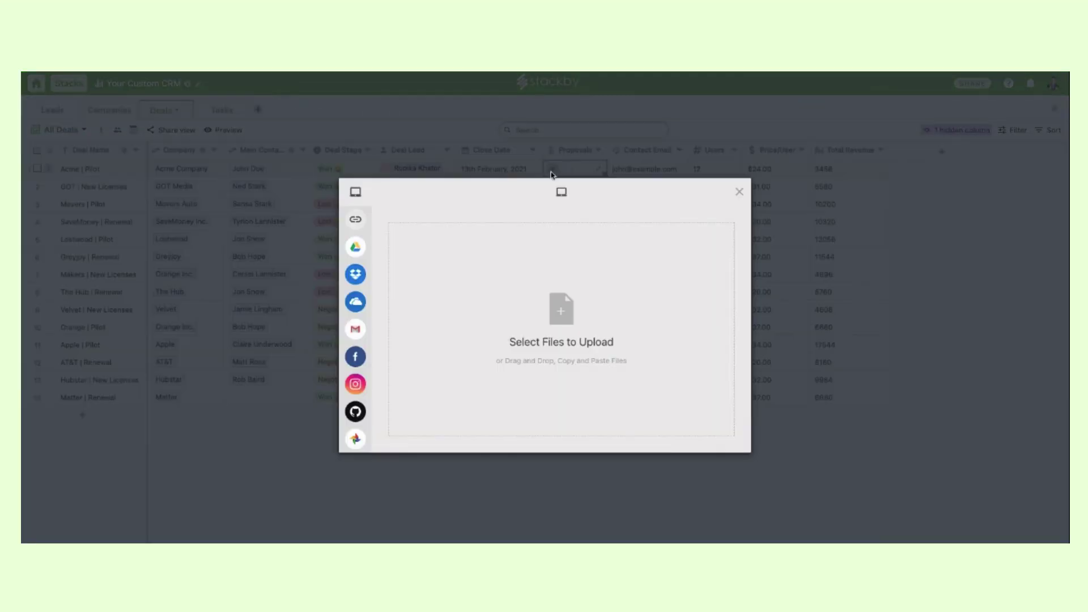
mouse_move(348, 274)
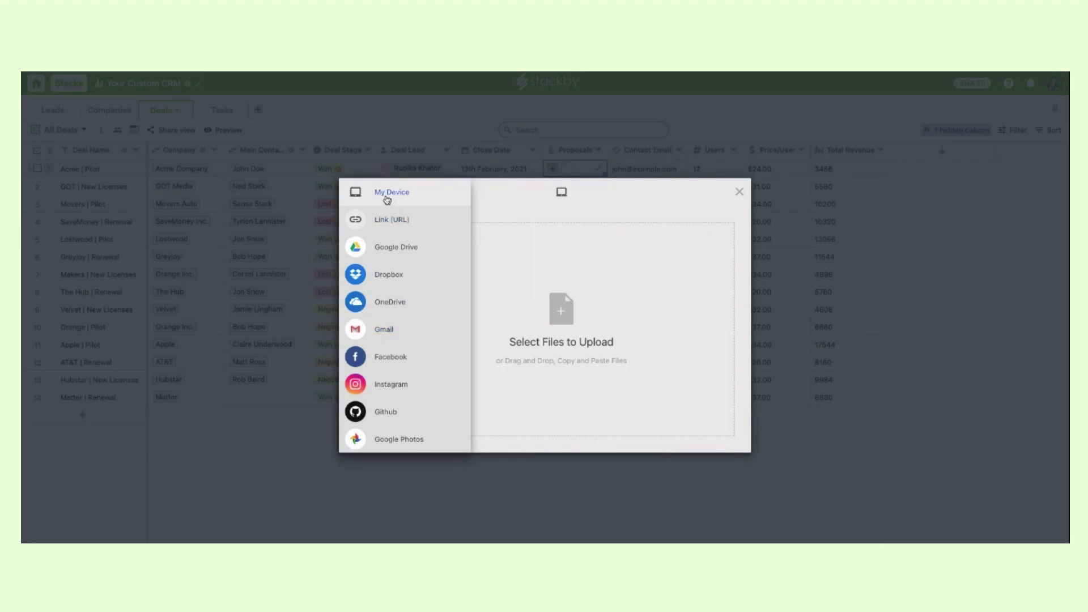
click(739, 191)
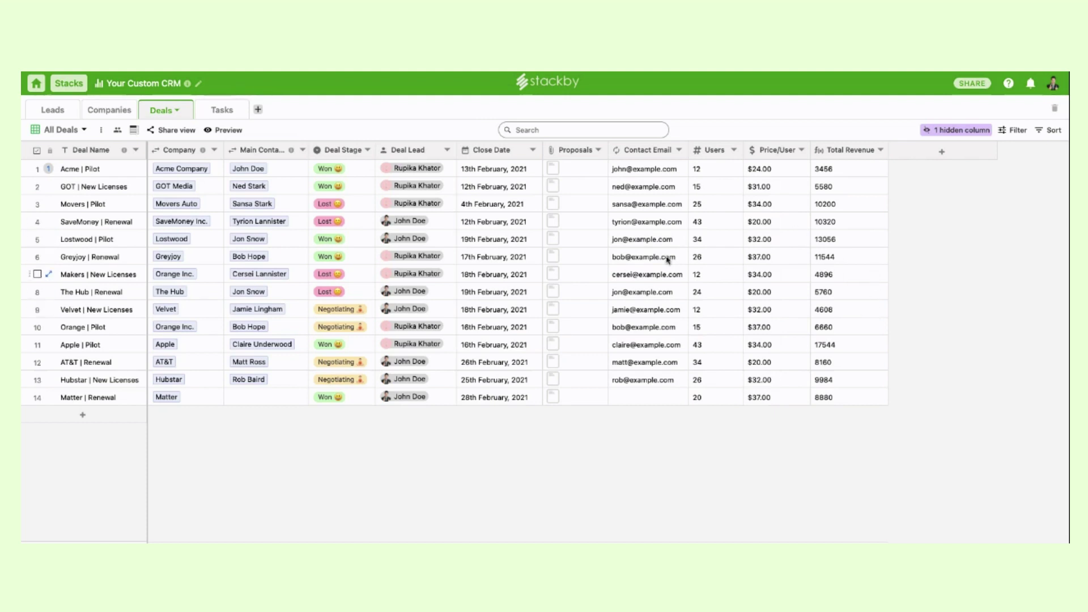
On the Deal Pipeline board, move Velvet | New Licenses to Lost and Orange | Pilot to Won
click(86, 131)
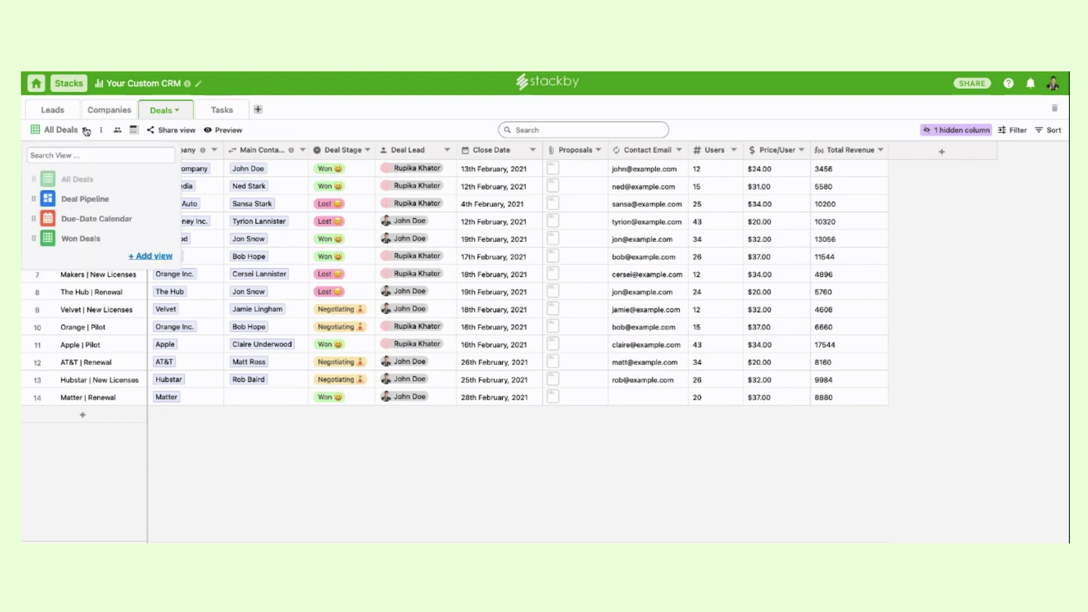
click(100, 199)
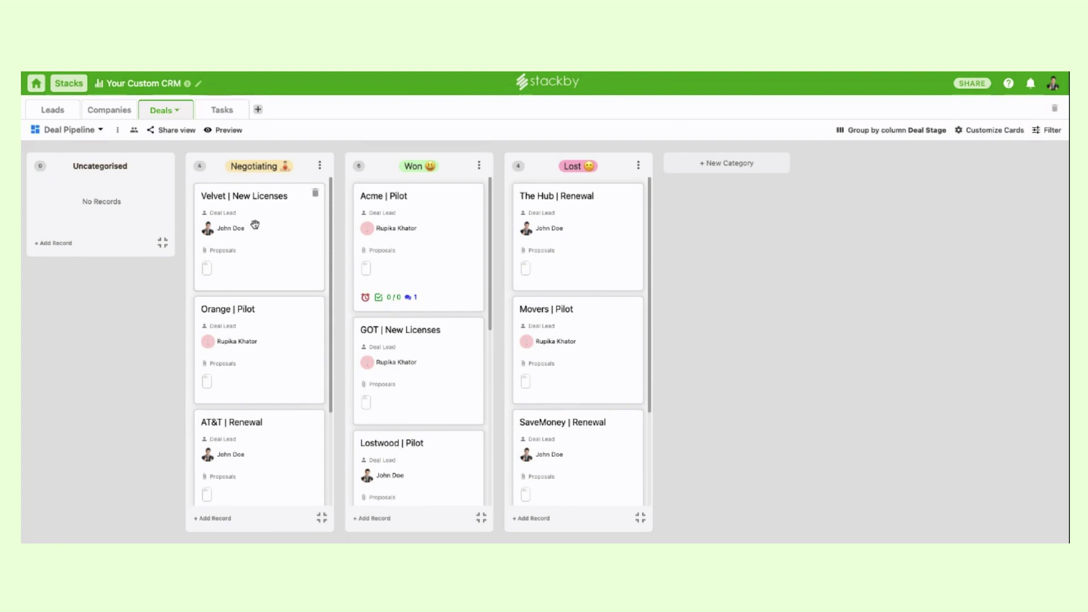
drag(253, 228, 536, 227)
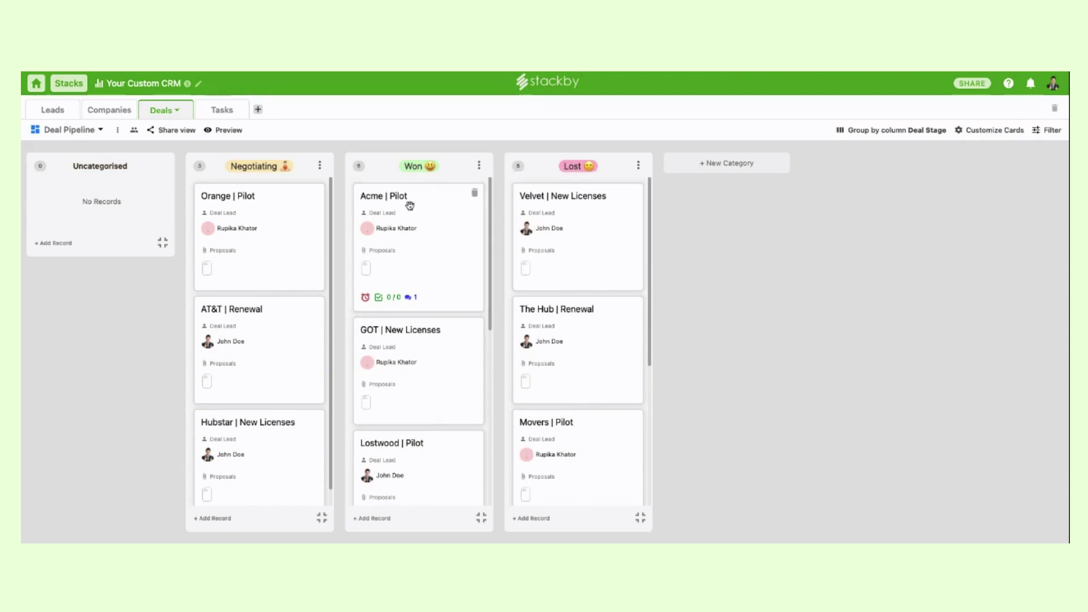
drag(259, 242, 421, 235)
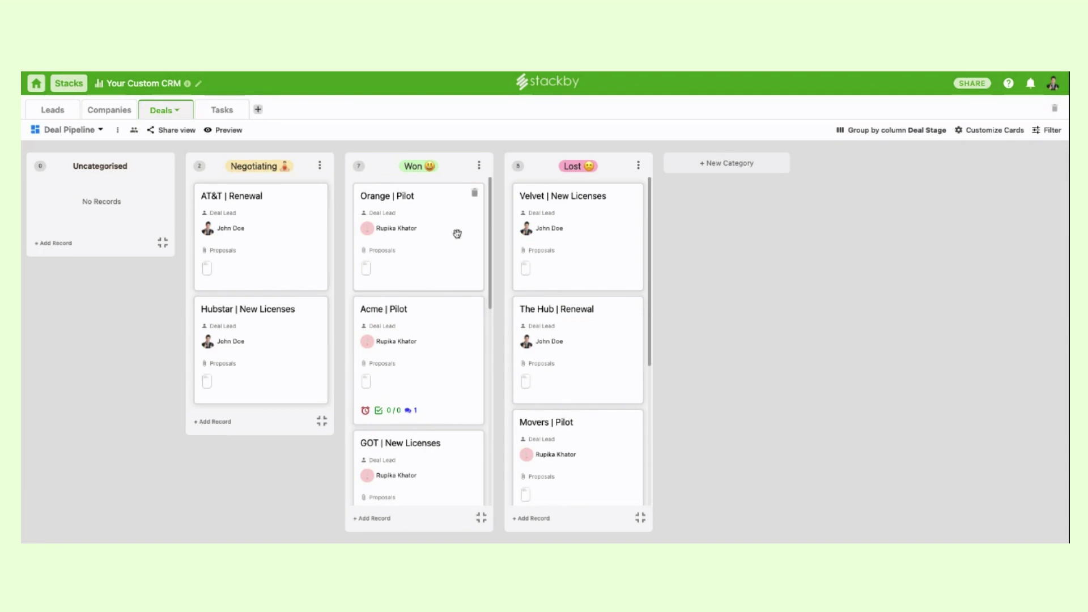
In the Due-Date Calendar, move GOT to 11 February and Velvet to 19 February, then reopen All Deals
click(101, 130)
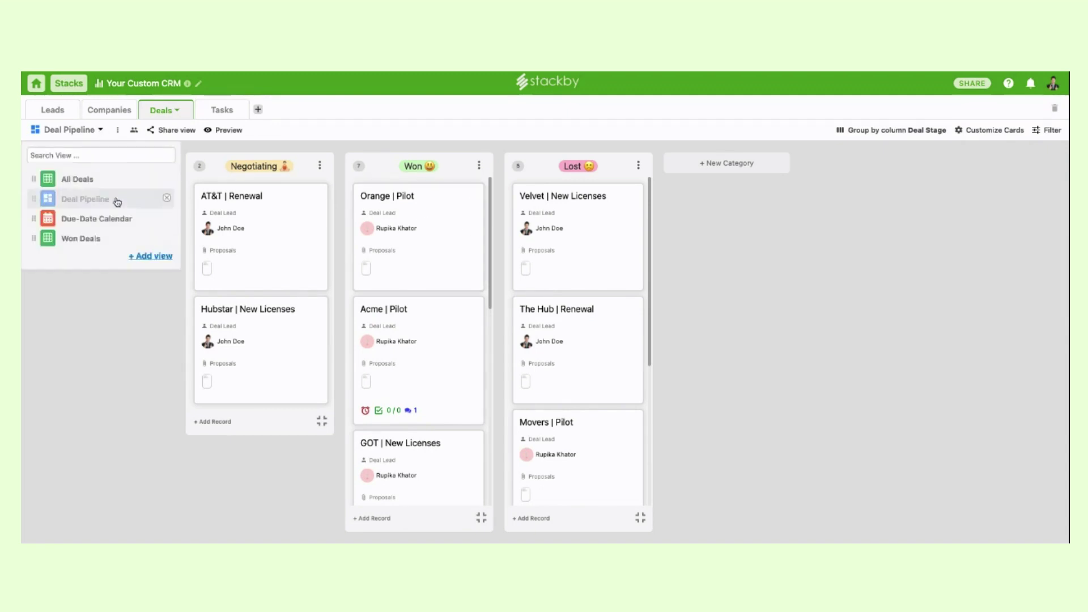
click(120, 220)
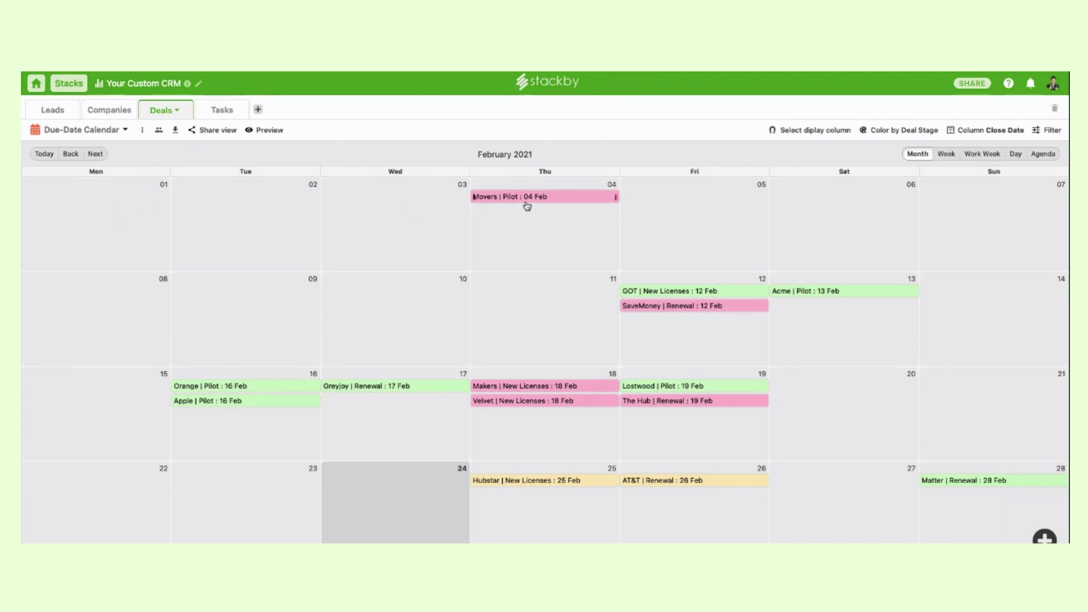
click(917, 133)
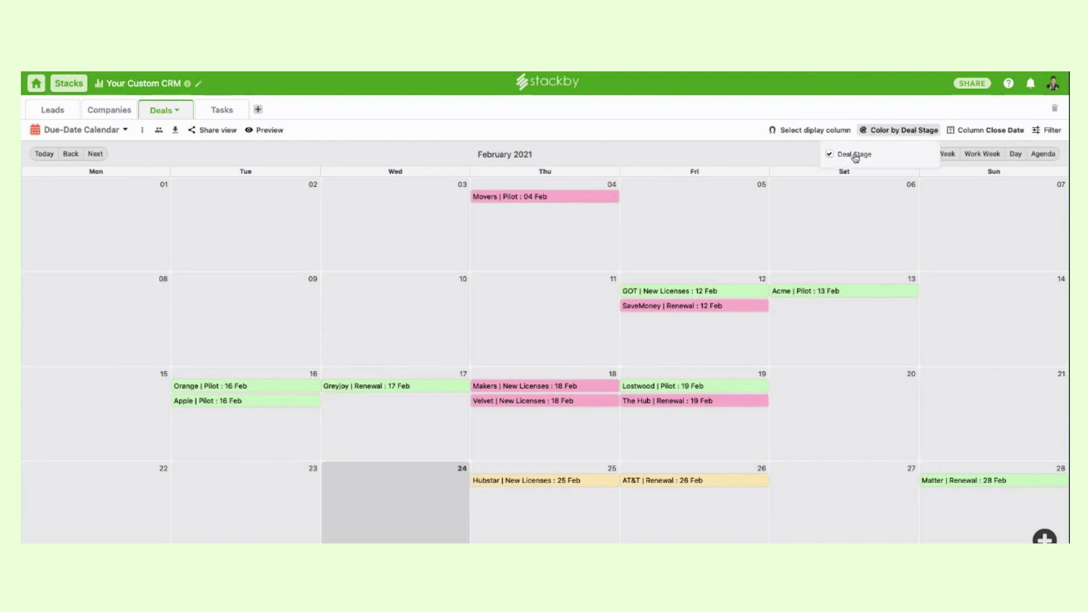
click(701, 214)
drag(658, 291, 519, 296)
drag(544, 395, 675, 430)
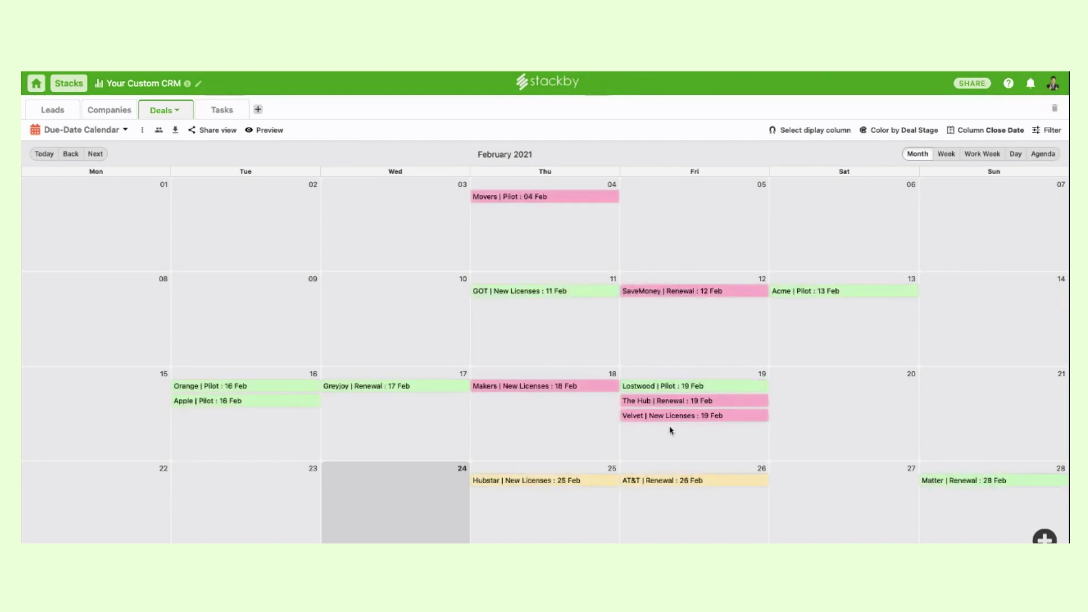
click(126, 129)
click(113, 180)
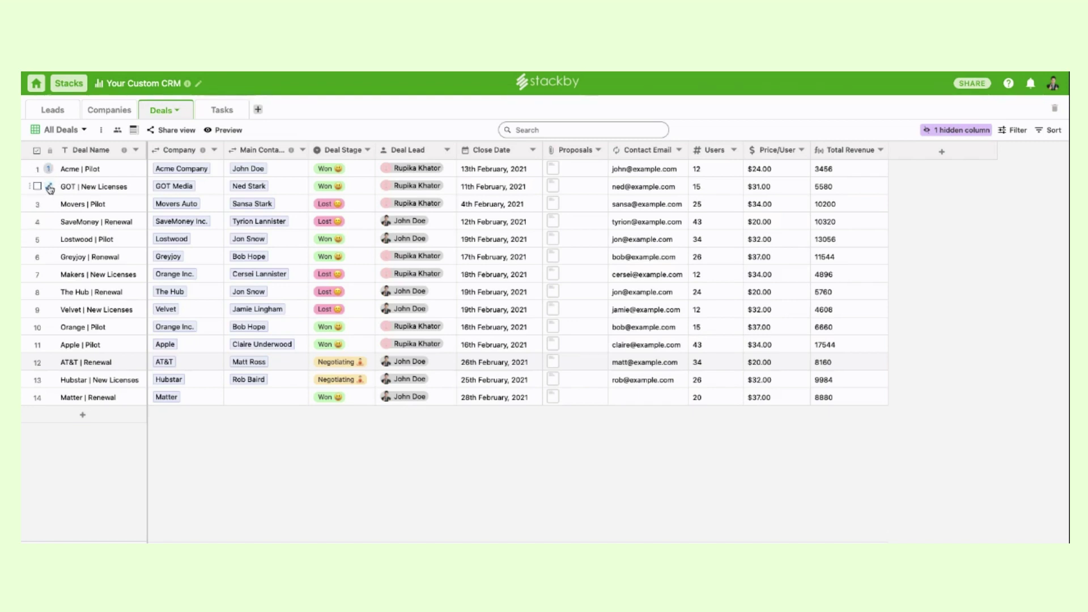
Expand the GOT | New Licenses record and set its Deal Stage to Negotiating
click(49, 187)
scroll(469, 272, down, 2)
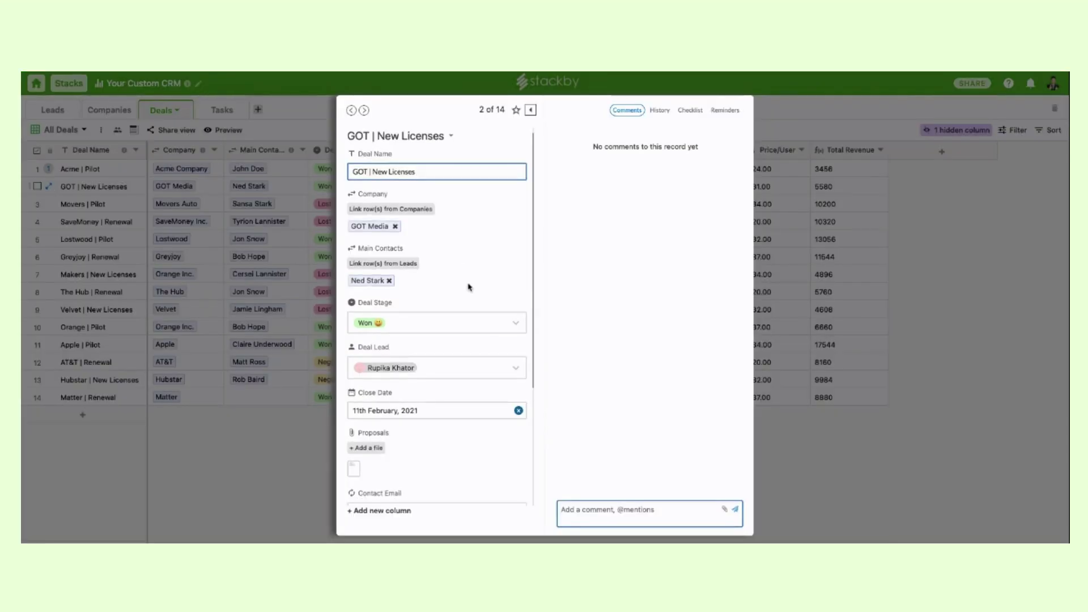
click(455, 305)
click(443, 344)
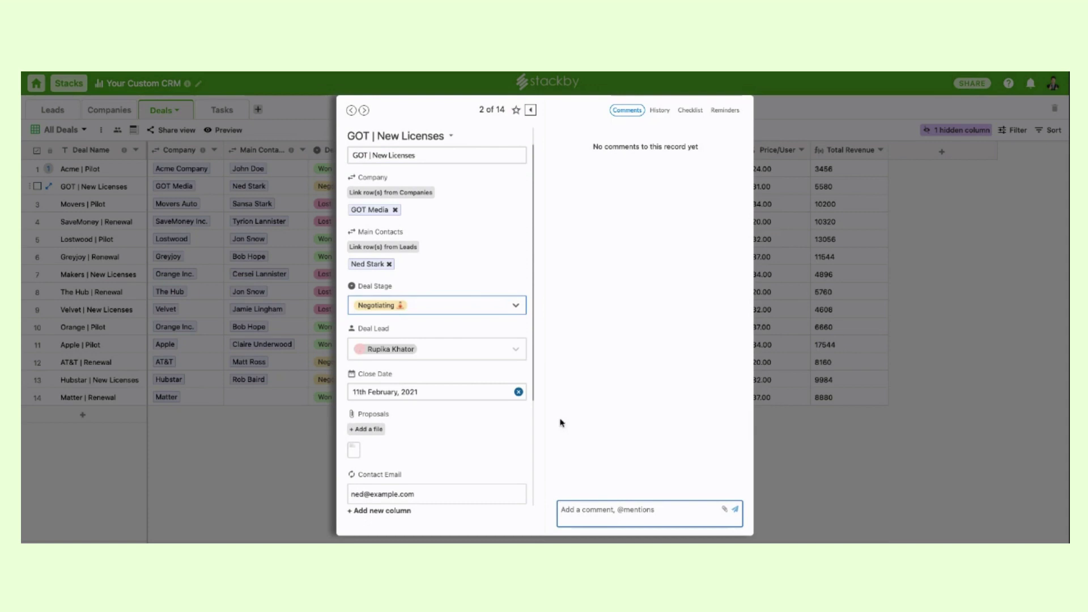
Post a comment mentioning the deal lead: 'Whats going on with this deal?'
click(606, 513)
text(@R)
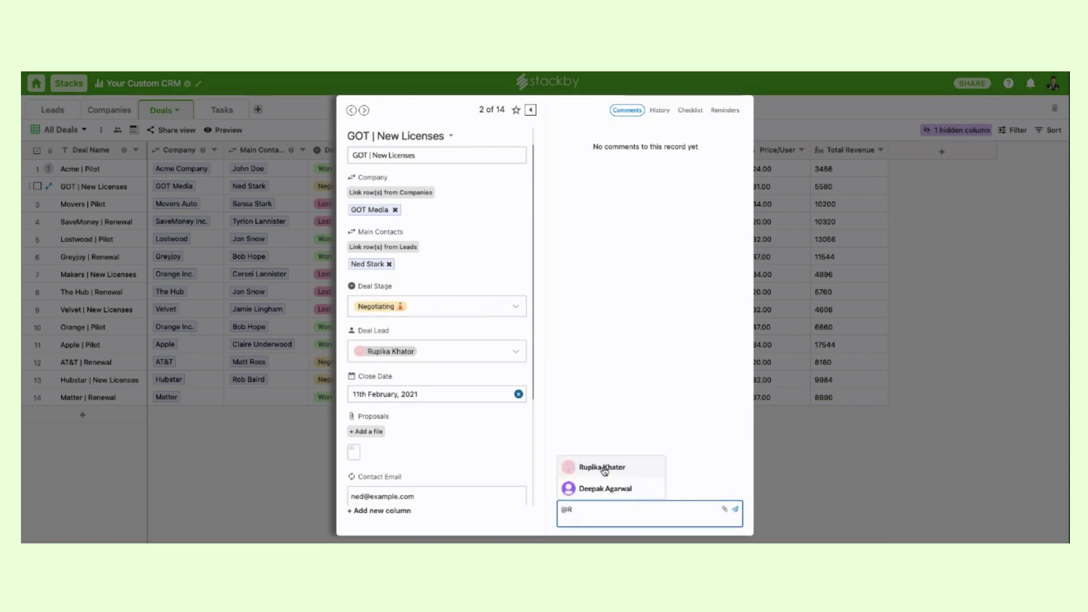
click(606, 471)
text(Whats going on)
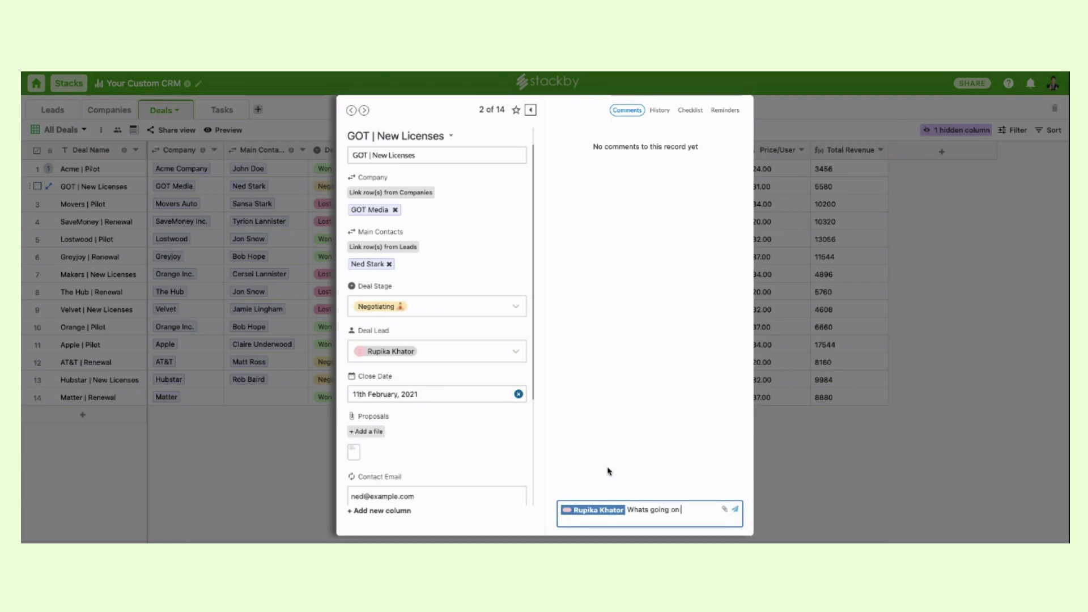
text( with this deal?)
key(Return)
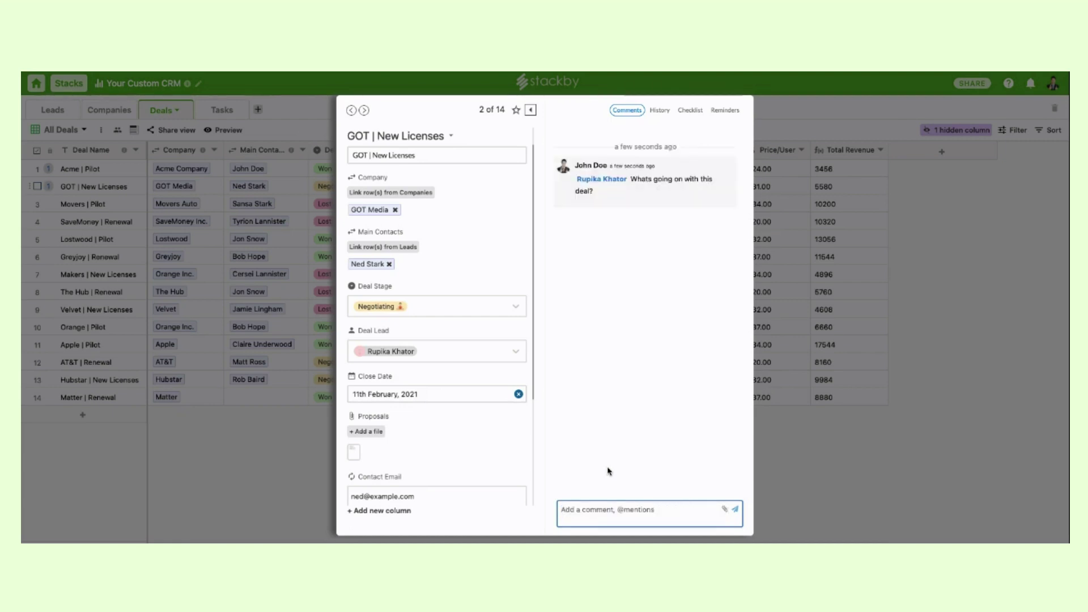
Review the record's history, then create a checklist on it
click(659, 110)
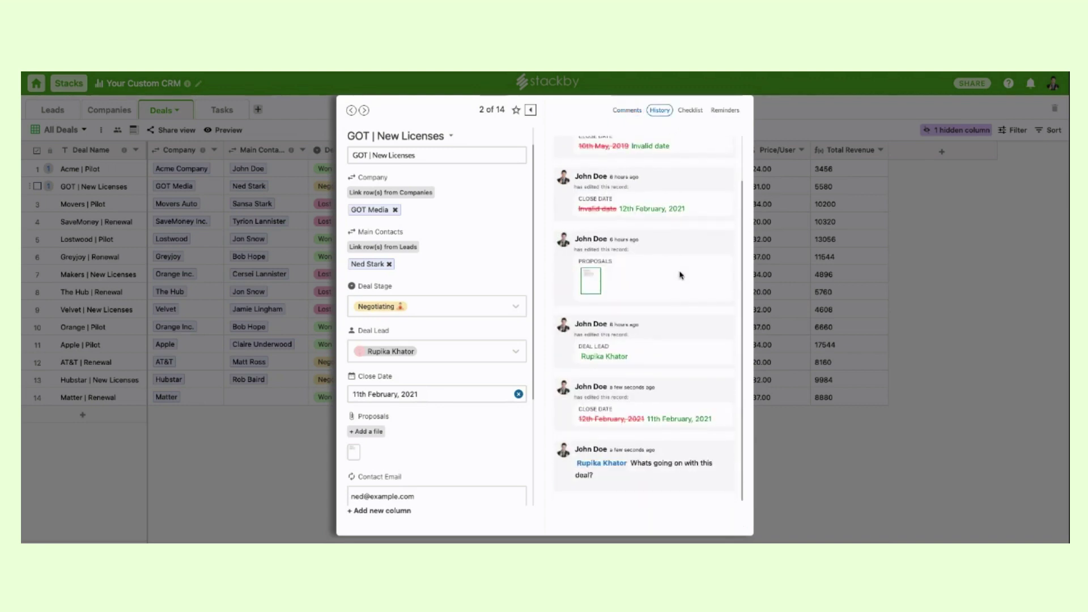
scroll(686, 277, up, 2)
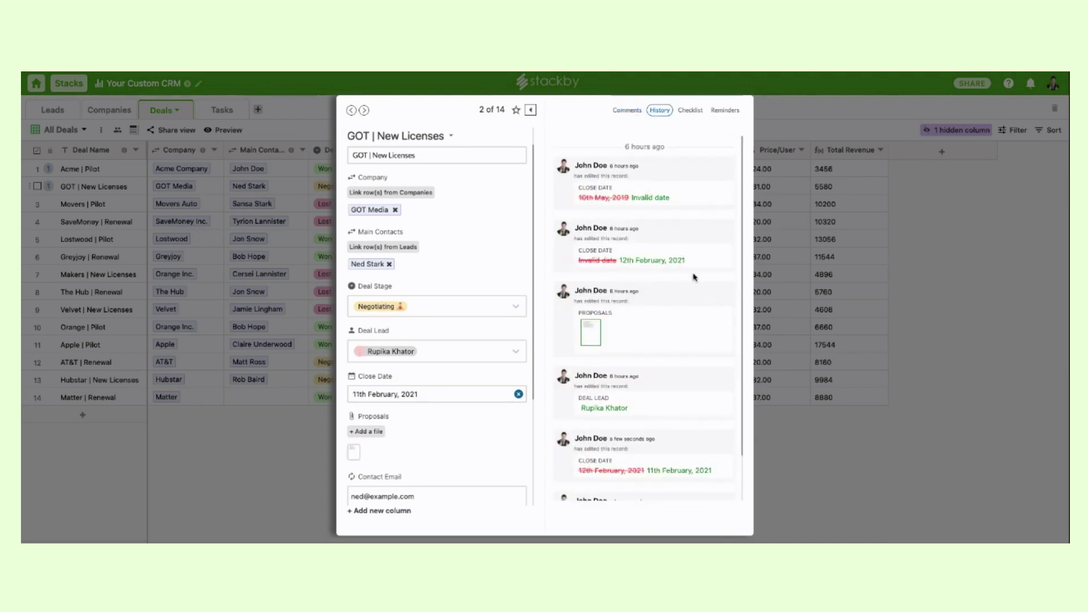
click(690, 111)
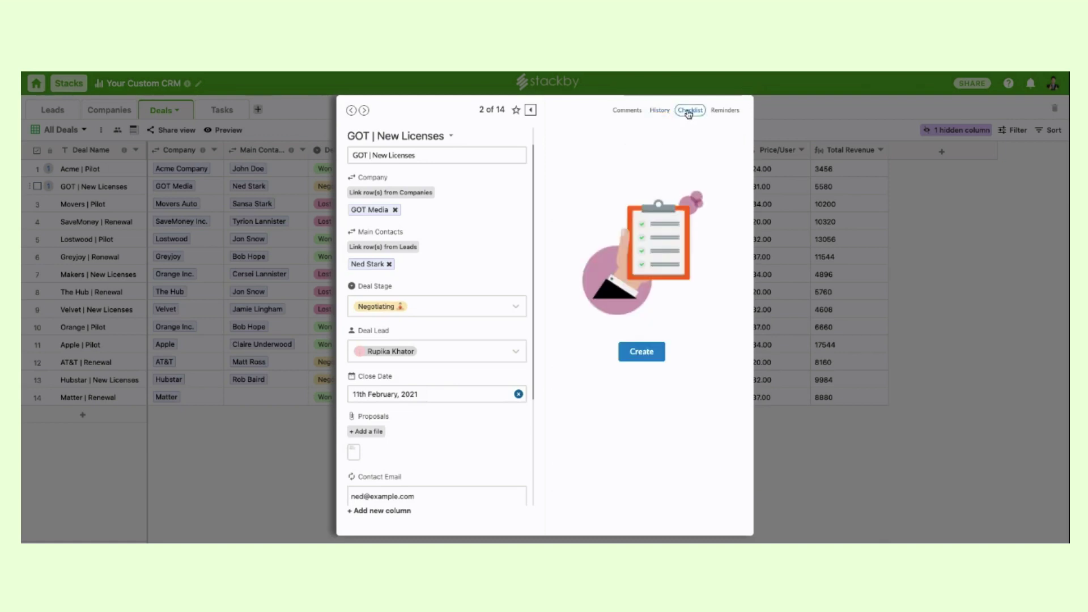
click(646, 365)
Add checklist items 'Do this' and 'Do that' and tick both off
click(607, 175)
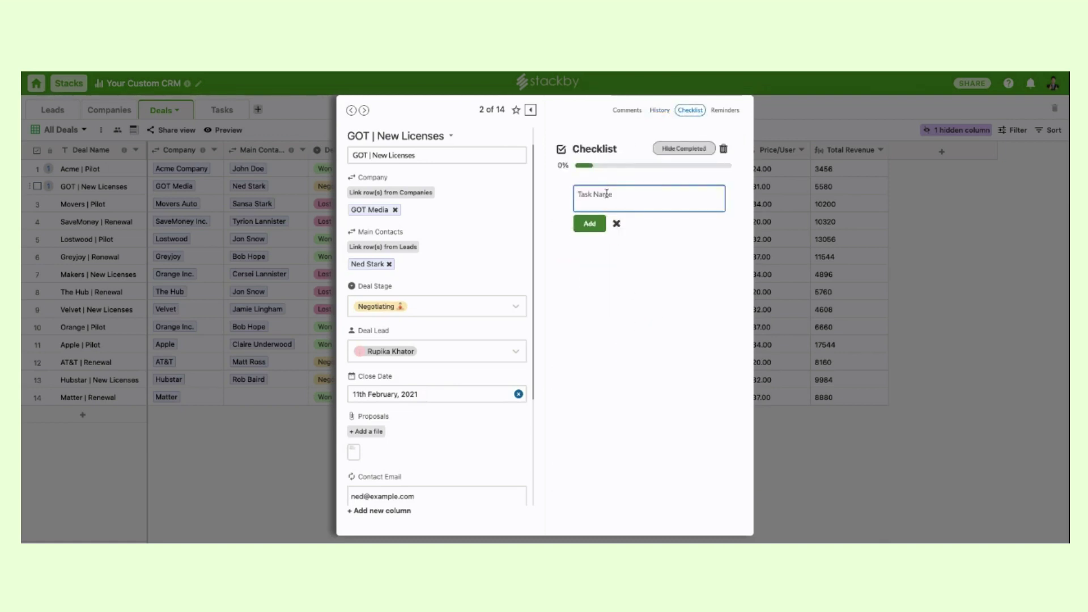
text(Do this)
key(Return)
text(Do that)
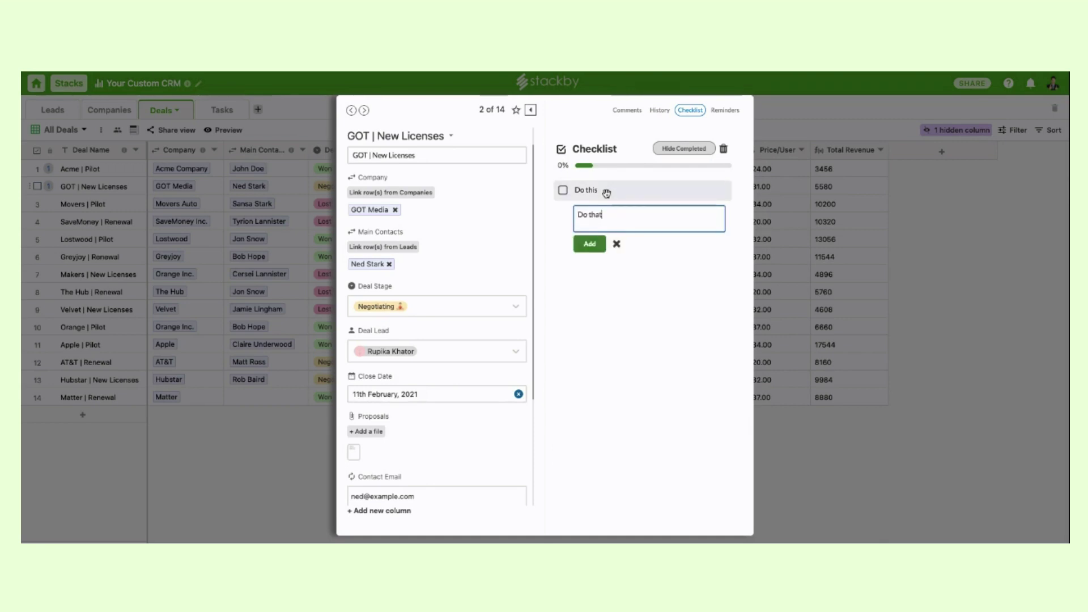
key(Return)
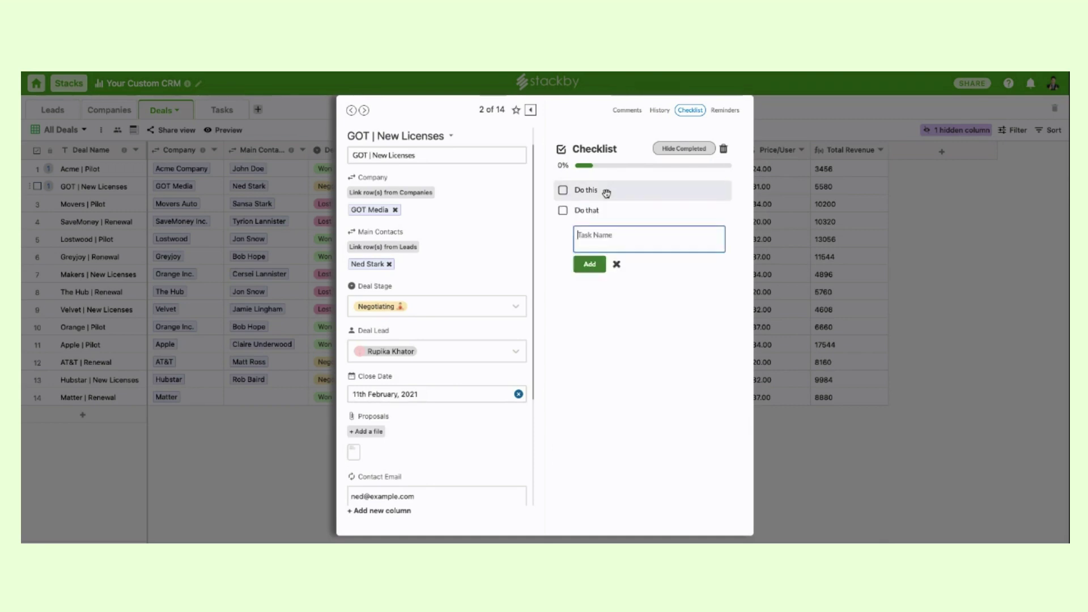
click(563, 190)
click(564, 211)
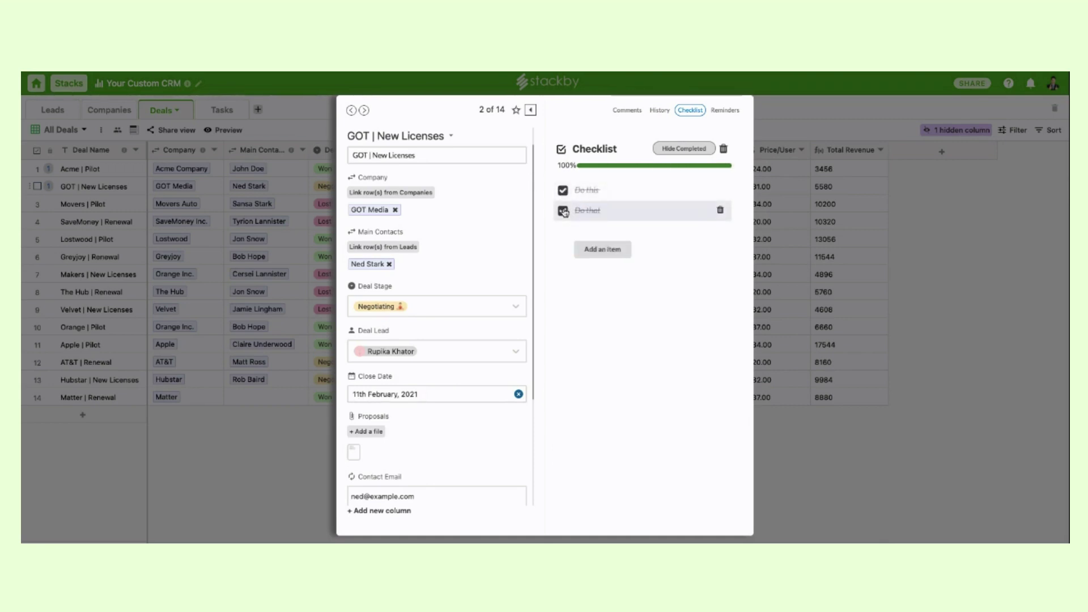
Set a reminder due 26 February at 00:21, alerting 10 minutes before
click(725, 110)
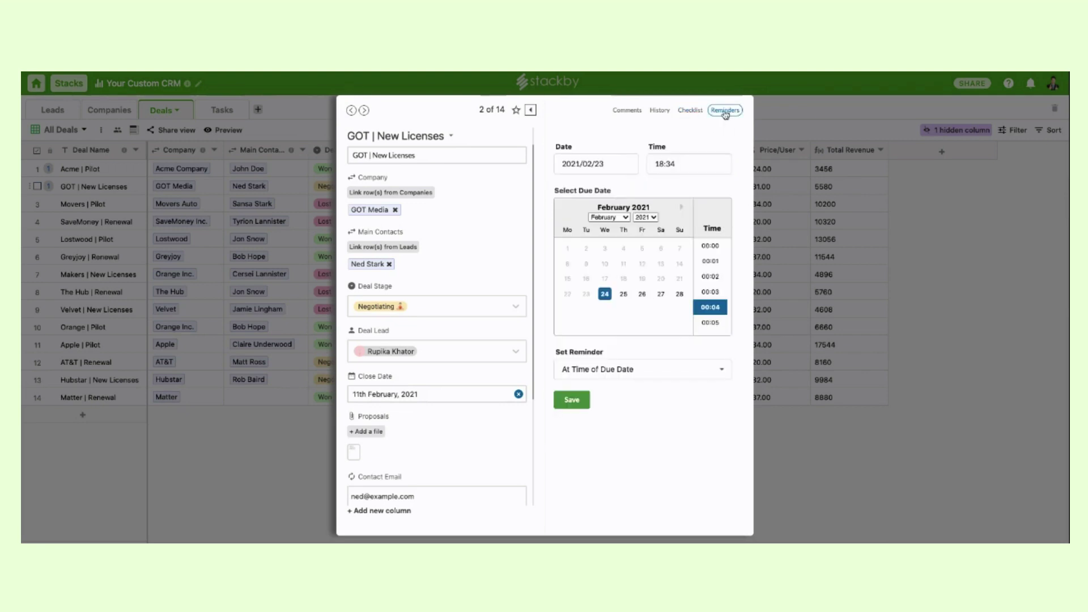
click(642, 294)
scroll(710, 283, down, 5)
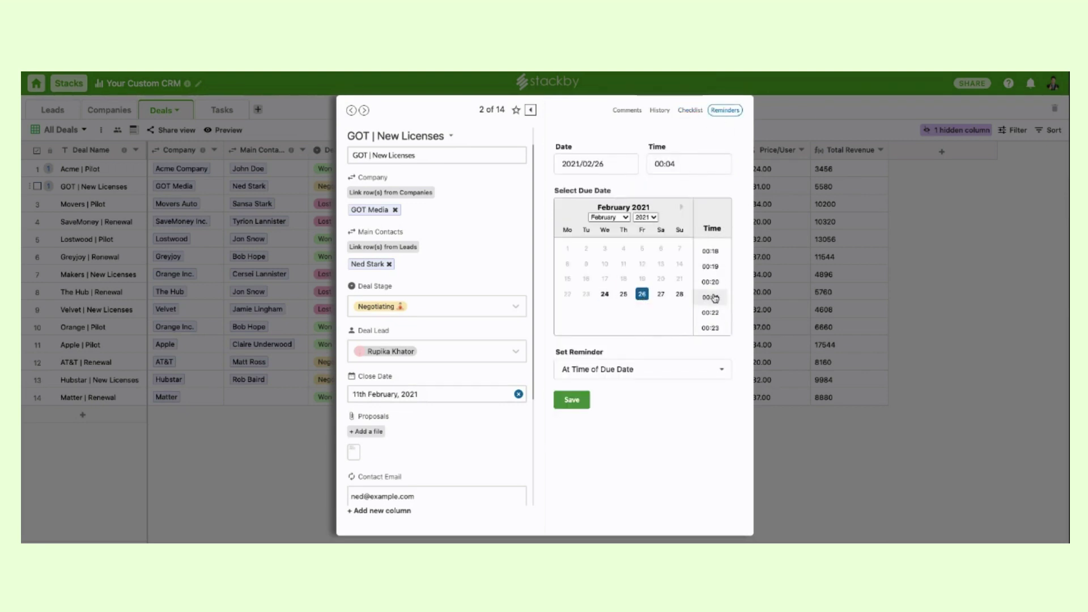
click(710, 297)
click(652, 369)
click(641, 450)
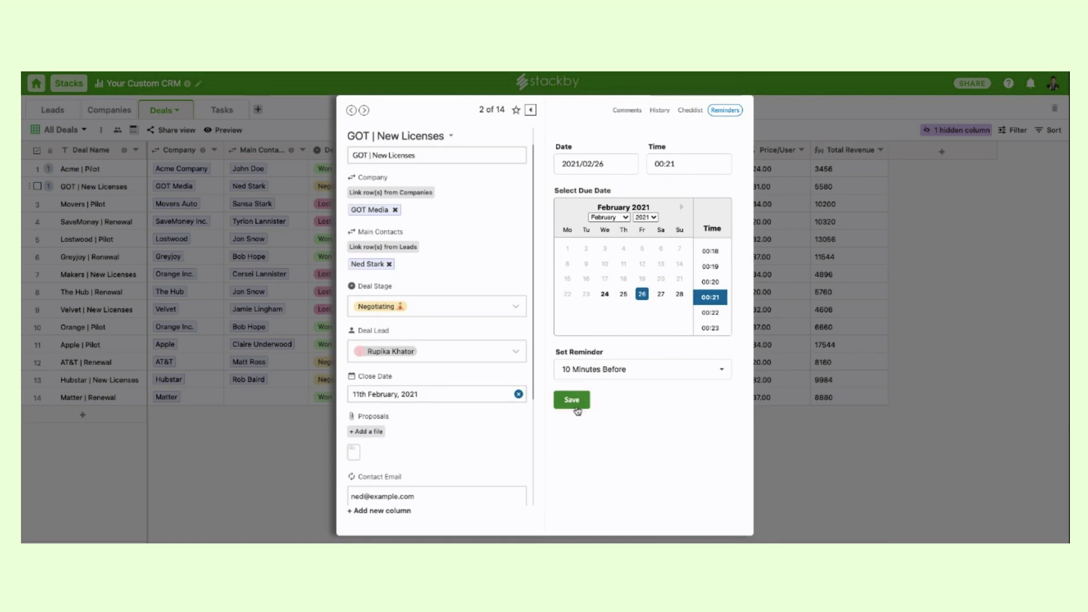
click(589, 398)
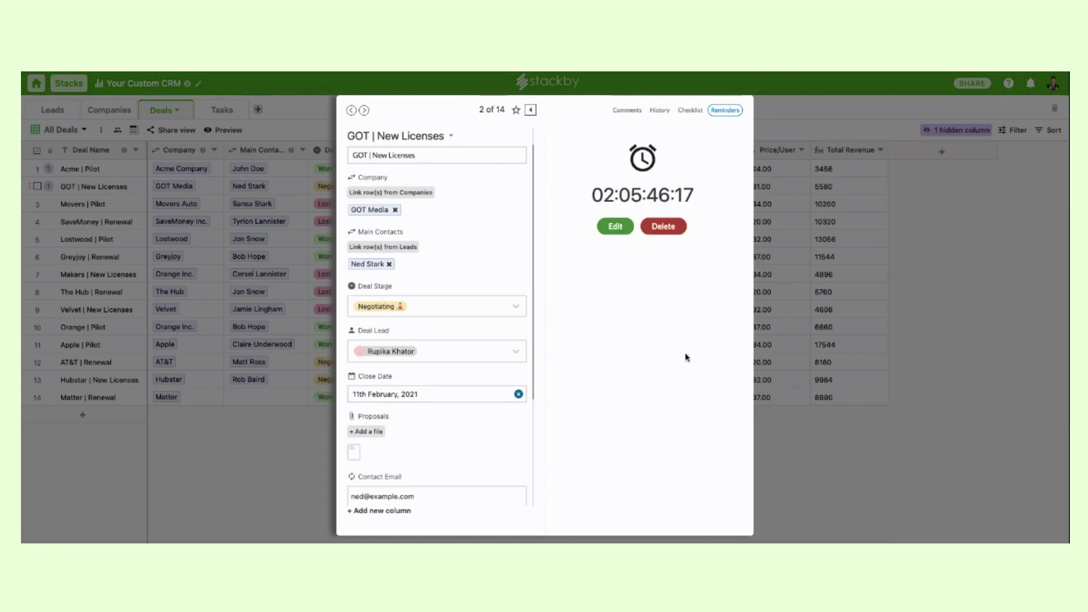
Step forward through the next three deal records, then close the expanded record
click(364, 111)
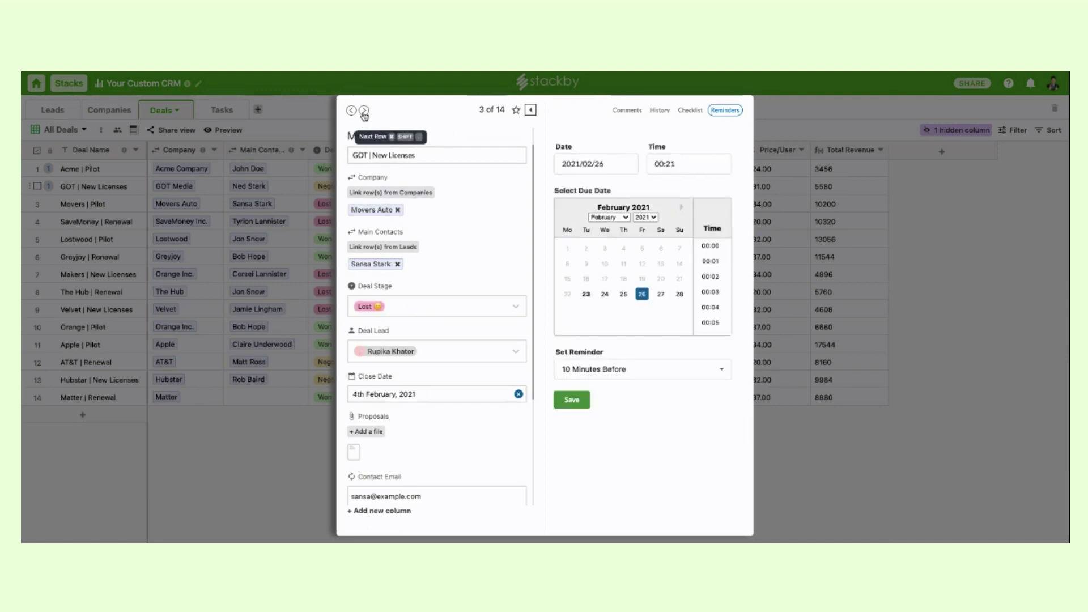
click(364, 111)
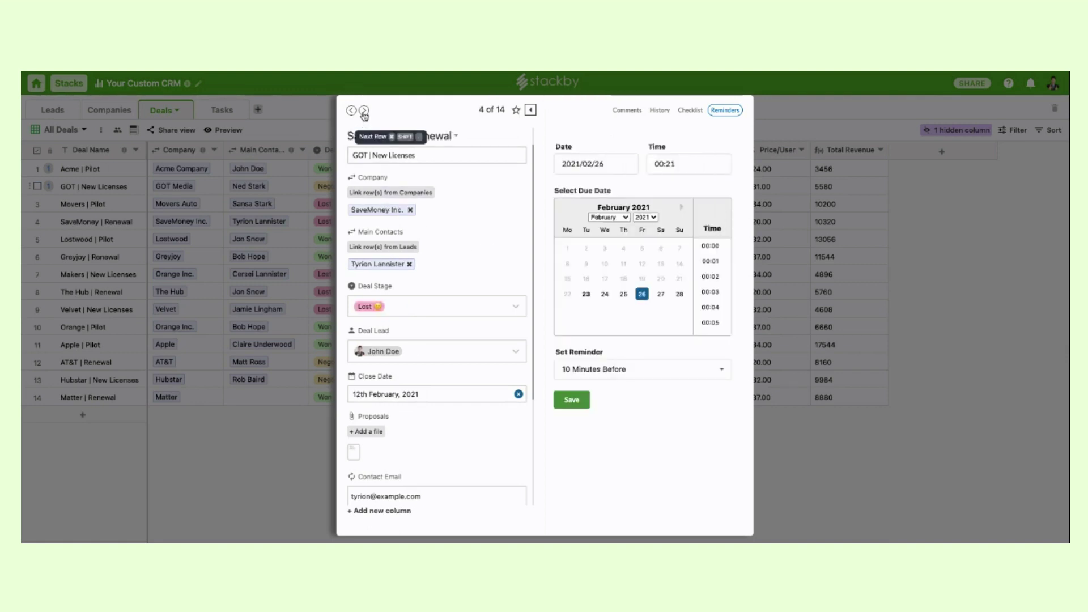
click(363, 111)
click(293, 136)
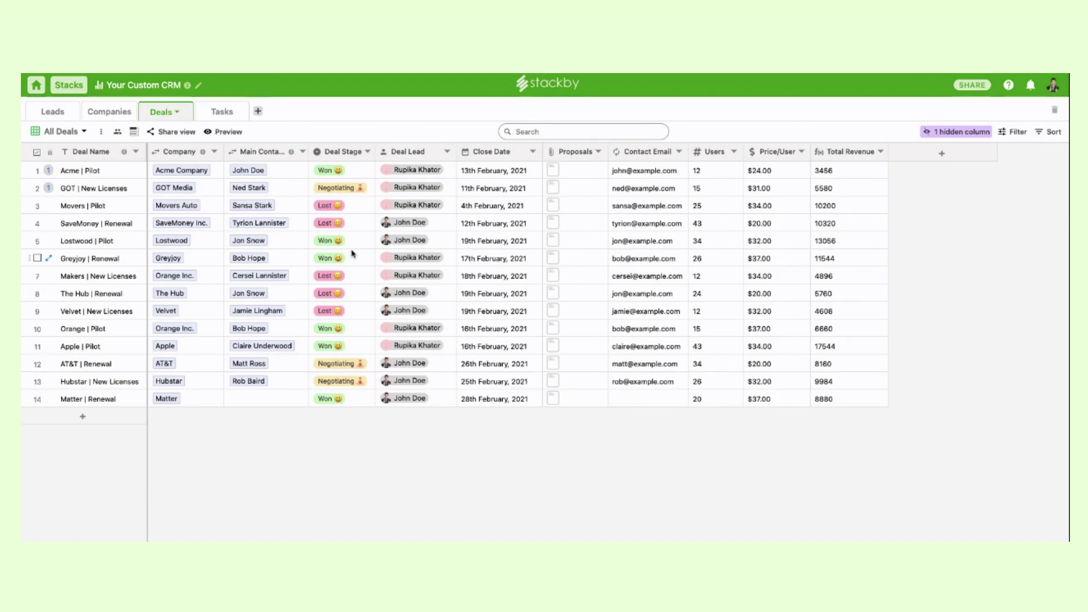
Switch to the Won Deals view and delete its Users > 25 filter condition
click(101, 132)
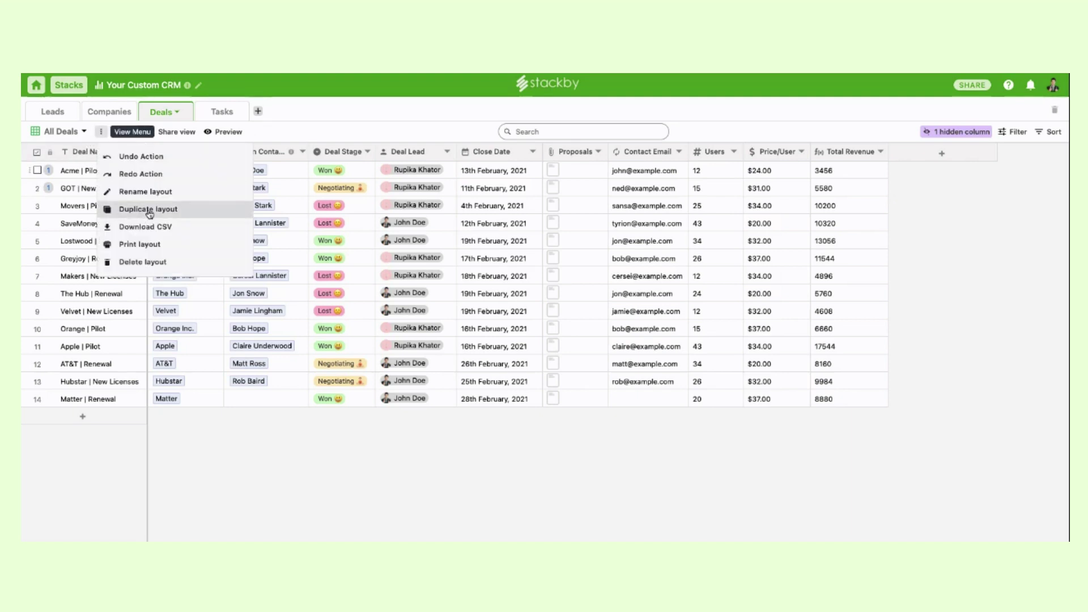
click(84, 132)
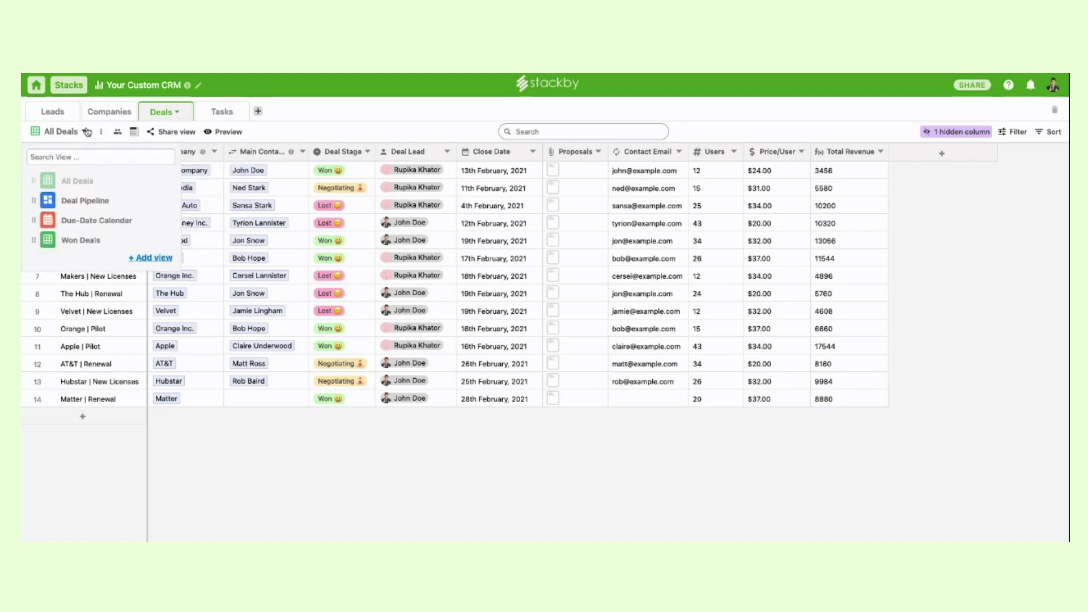
click(81, 241)
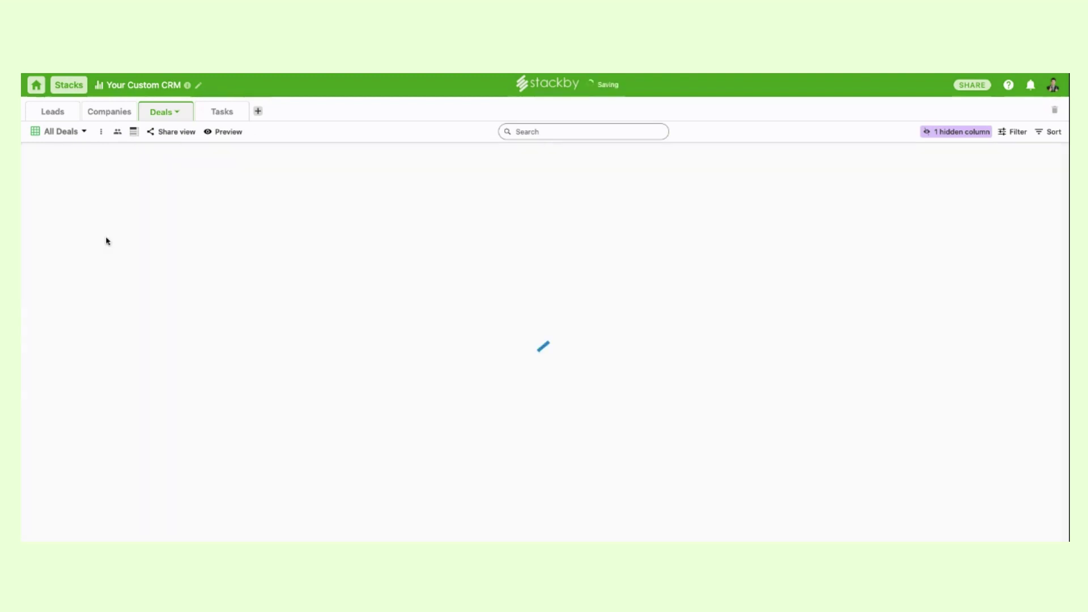
click(1000, 133)
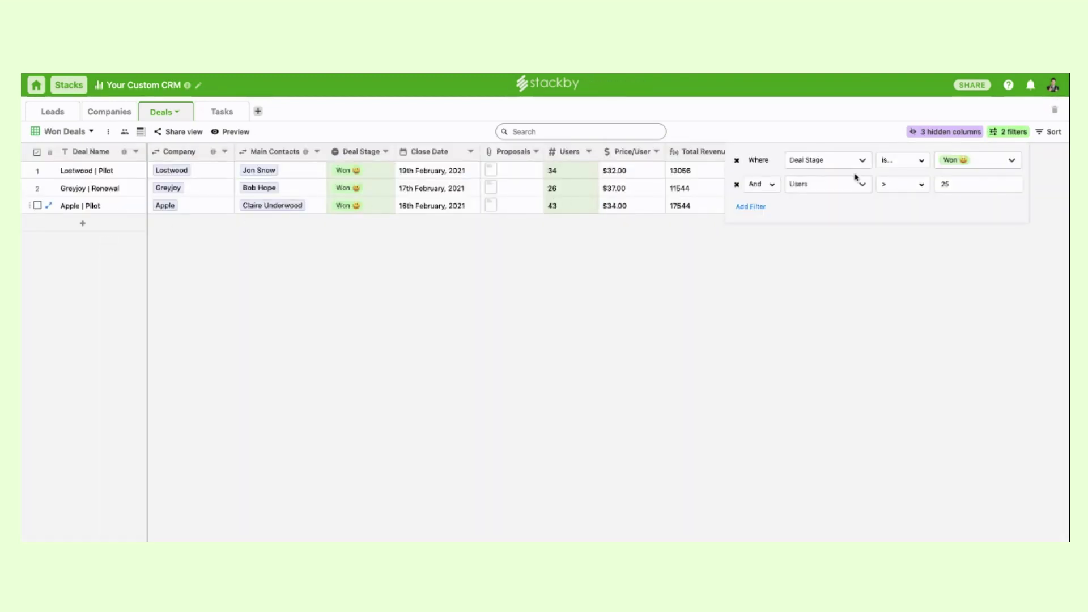
click(737, 186)
Try Deal Stage values Negotiating and Lost, then set the filter back to Won
click(959, 162)
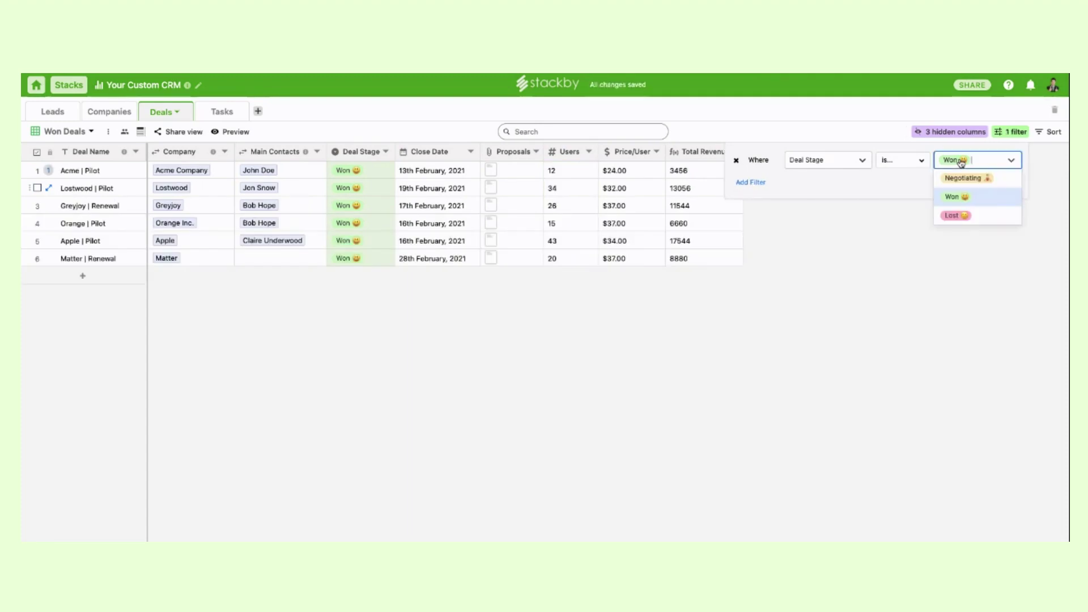
click(967, 177)
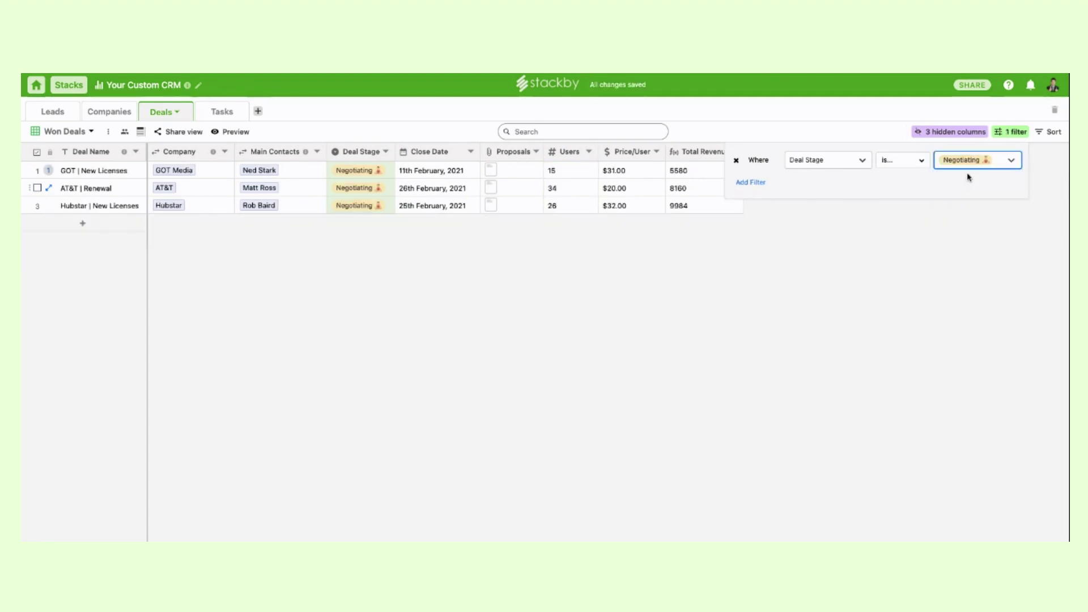
click(978, 160)
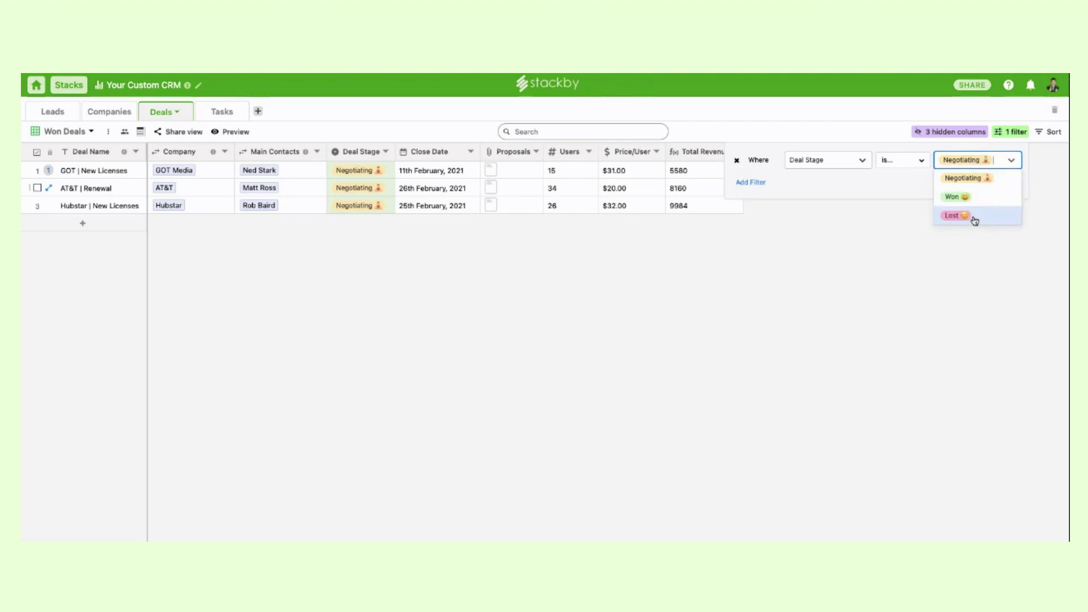
click(973, 211)
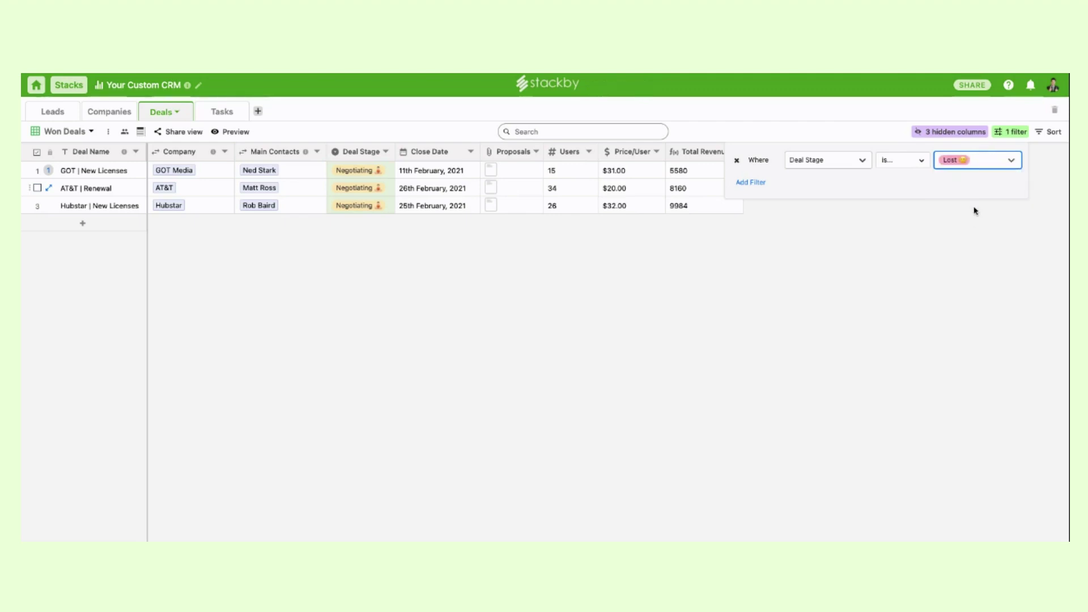
click(973, 165)
click(970, 201)
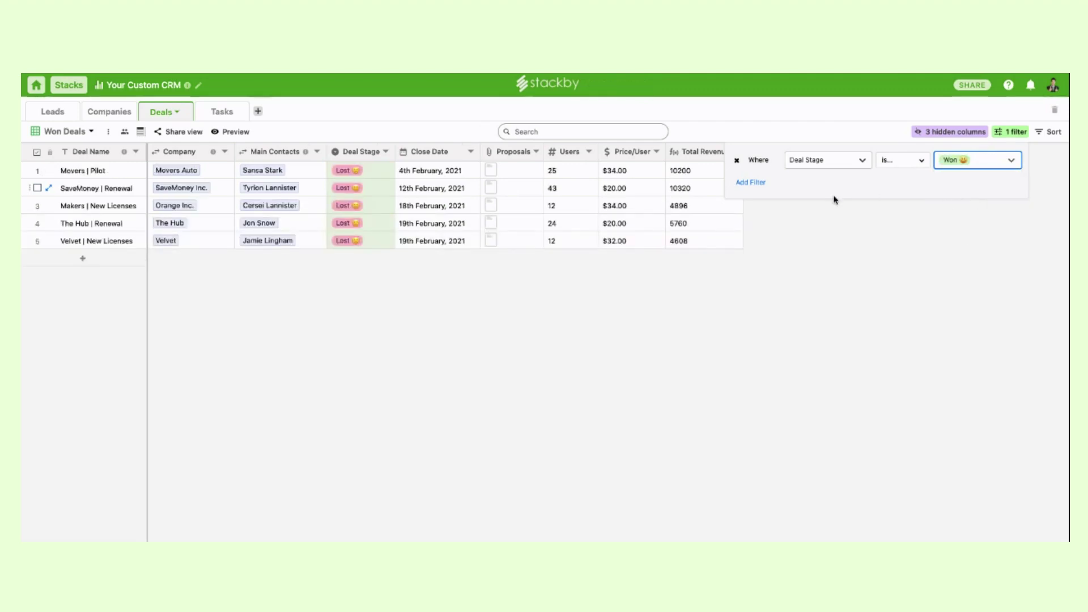
Add a Users greater than 20 condition, then remove it and the Deal Stage condition
click(750, 182)
click(819, 186)
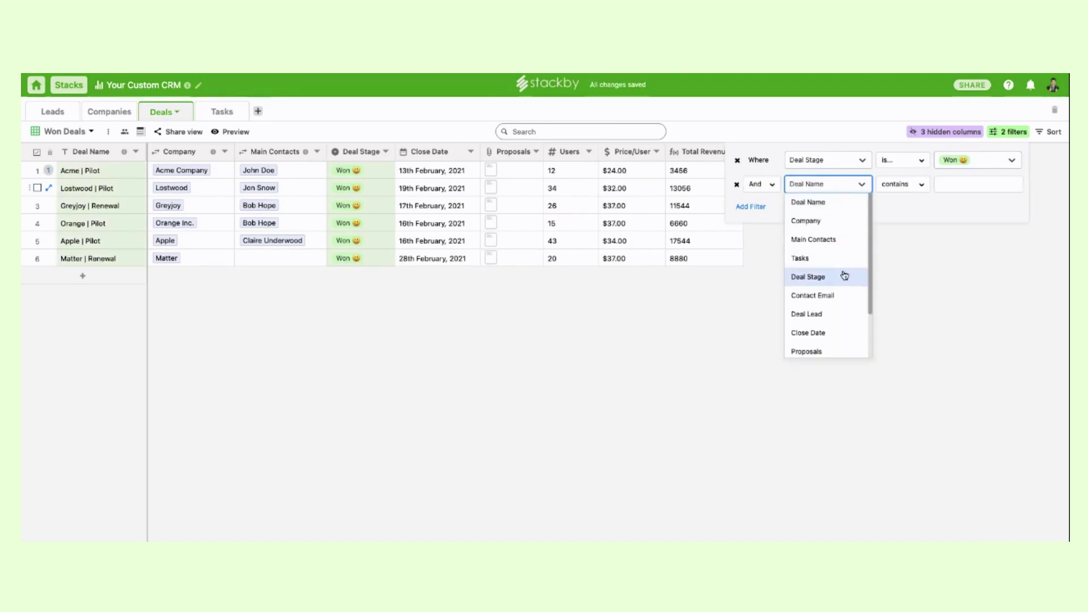
scroll(816, 309, down, 3)
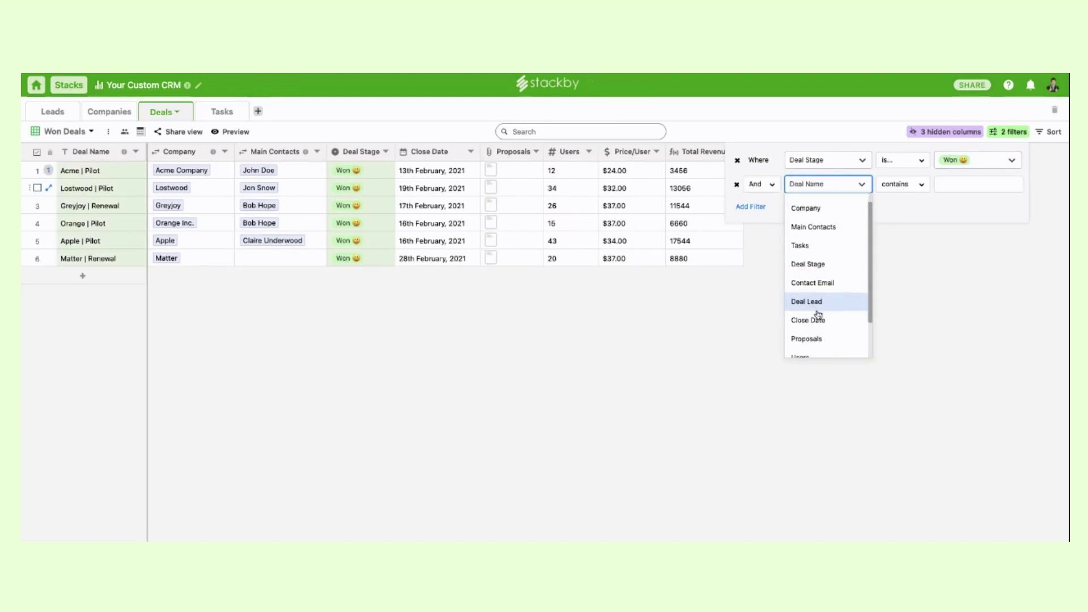
click(826, 311)
click(916, 194)
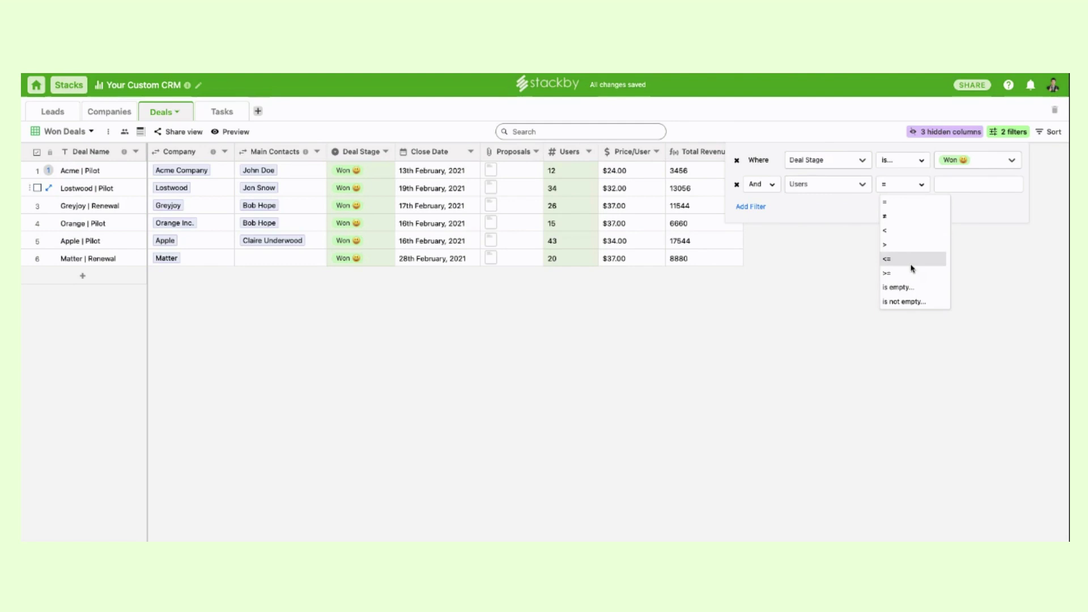
click(909, 247)
click(968, 184)
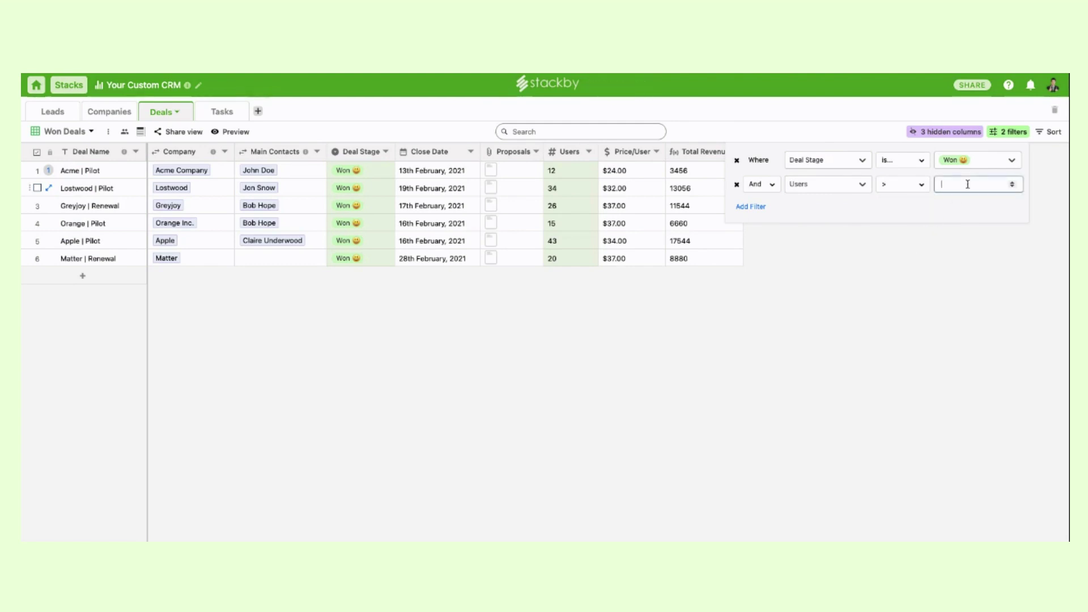
text(20)
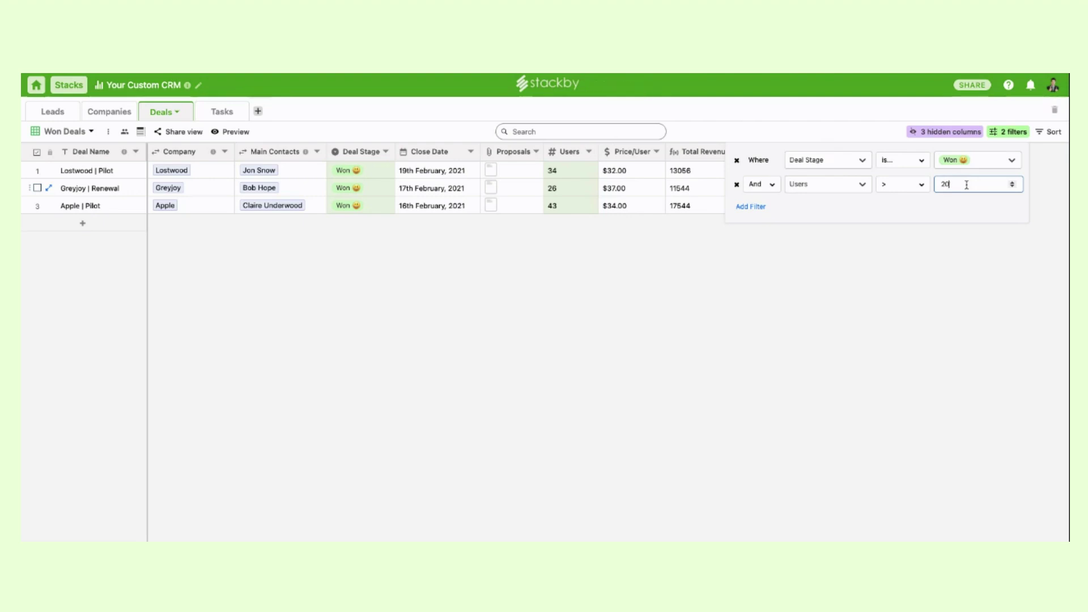
click(738, 185)
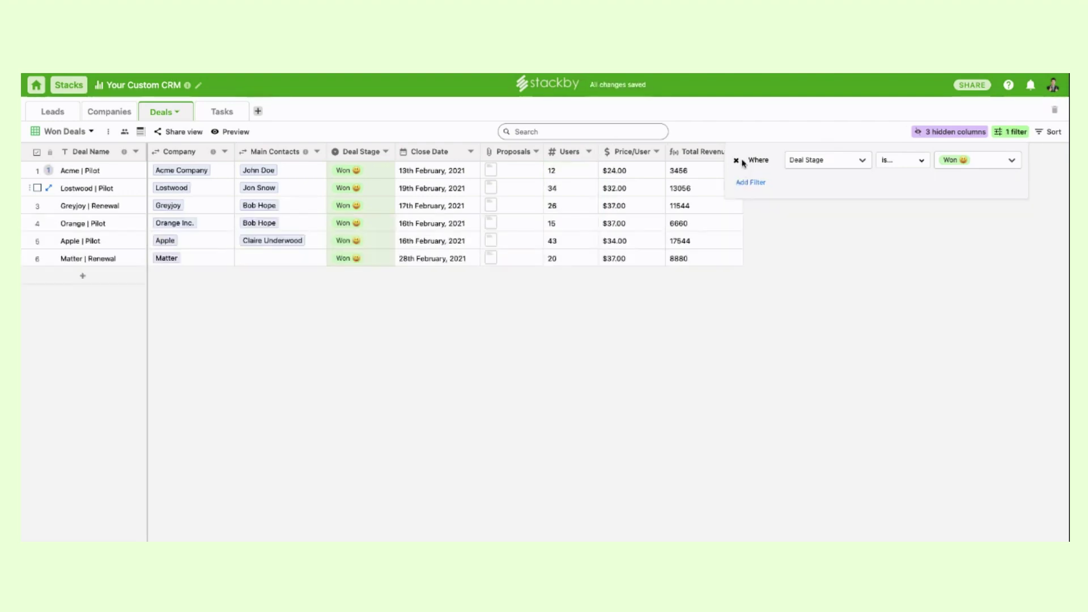
click(736, 160)
Close the empty filter panel and try searching the deals for 'Acme', then clear it
click(779, 130)
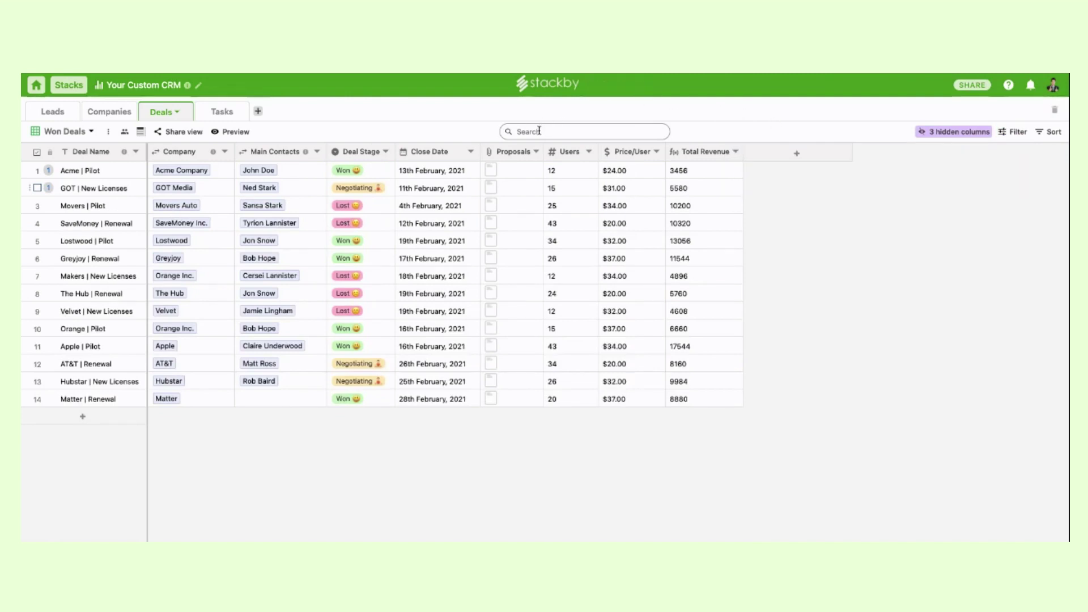
text(Acm)
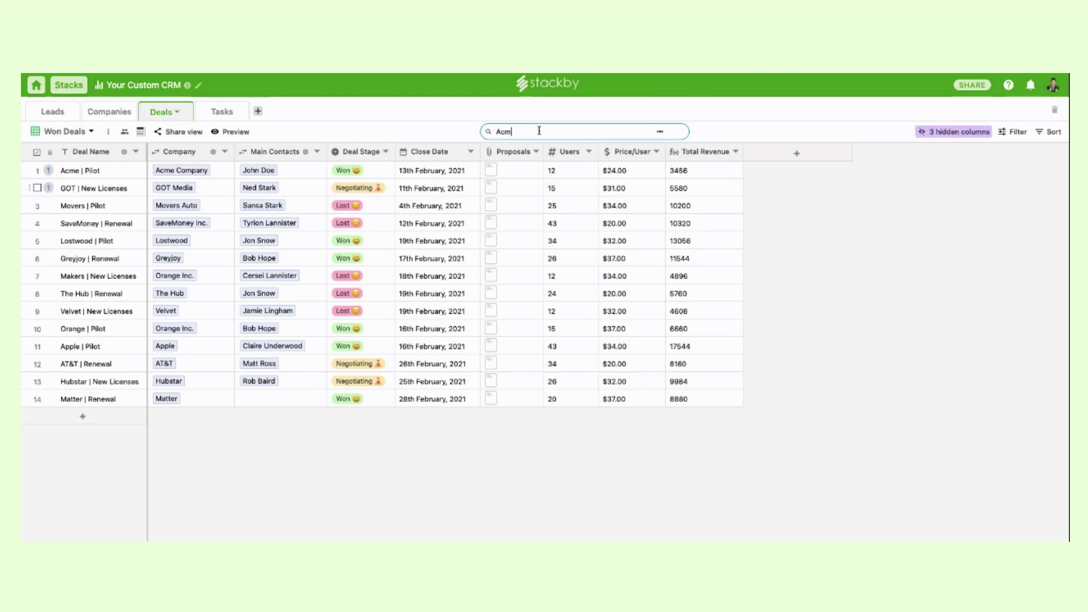
text(e)
key(BackSpace)
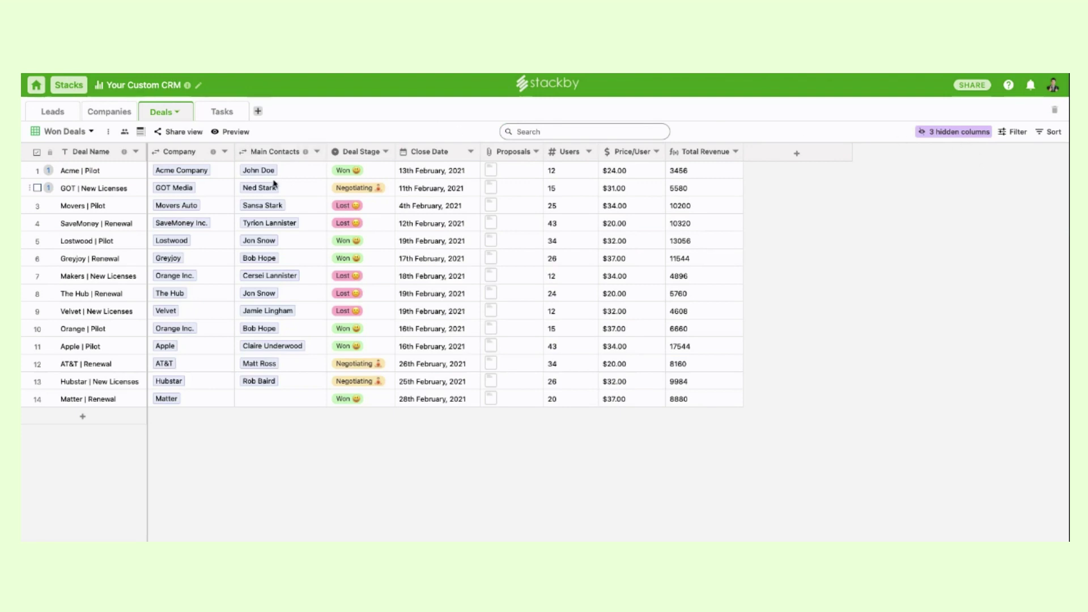
Add a single filter Deal Stage is Won and close the filter panel
click(1013, 132)
click(751, 179)
click(827, 160)
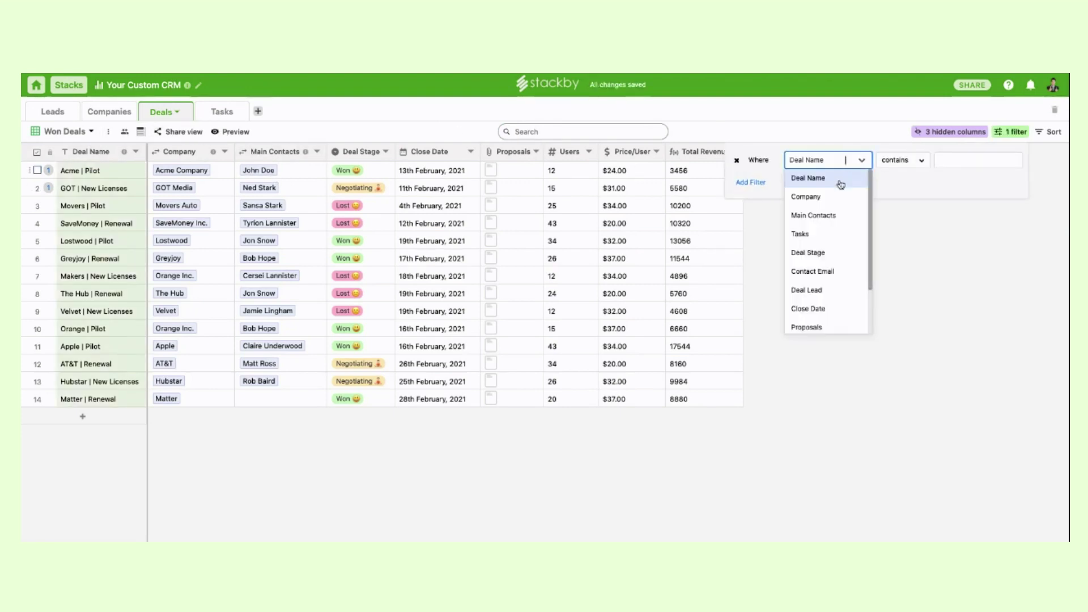
click(835, 252)
click(961, 164)
click(951, 196)
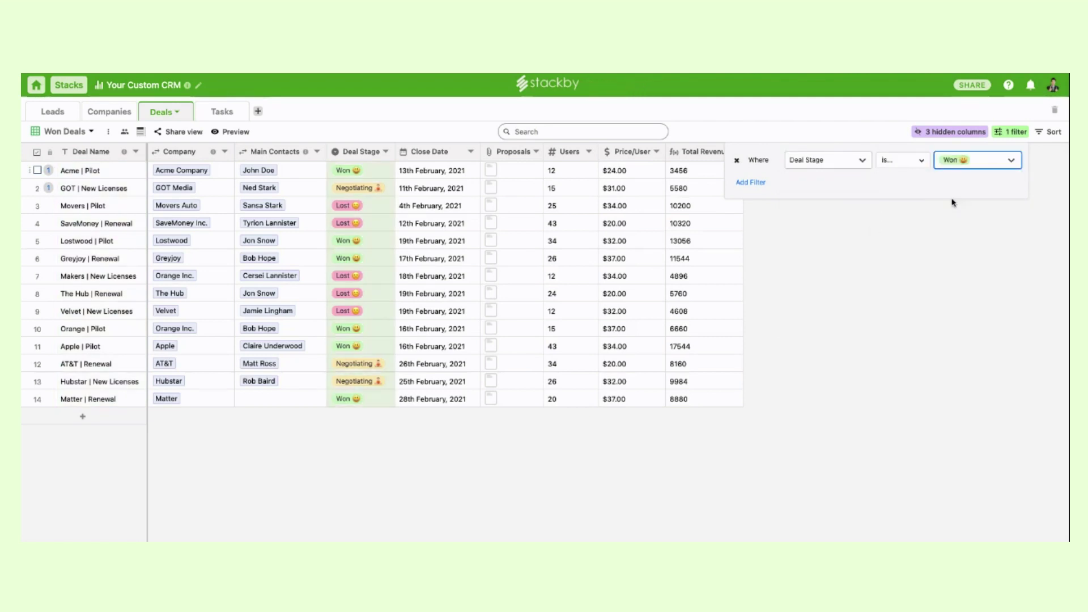
click(378, 135)
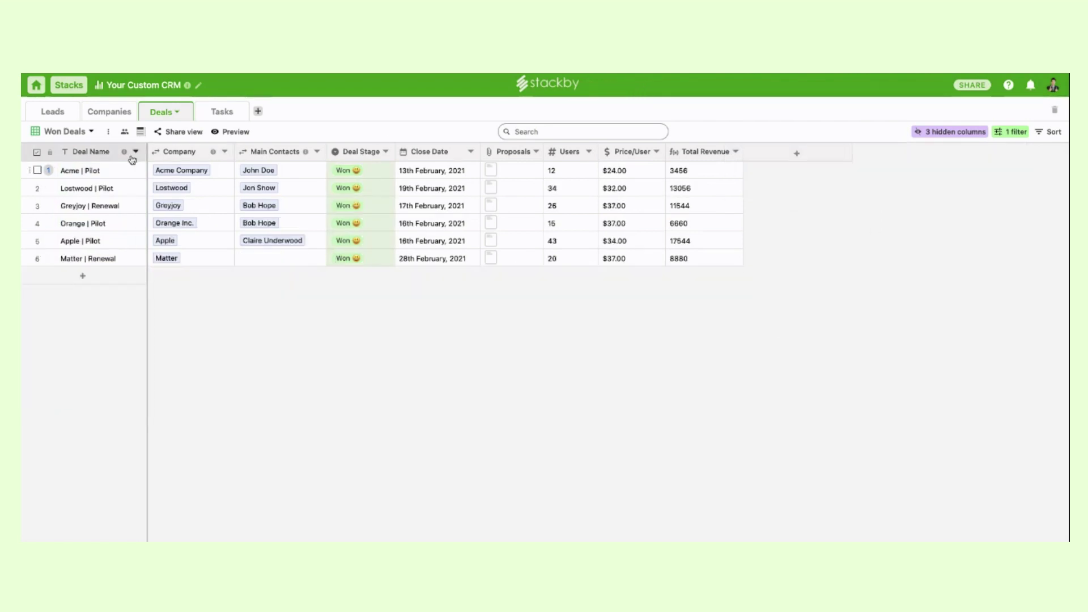
click(126, 132)
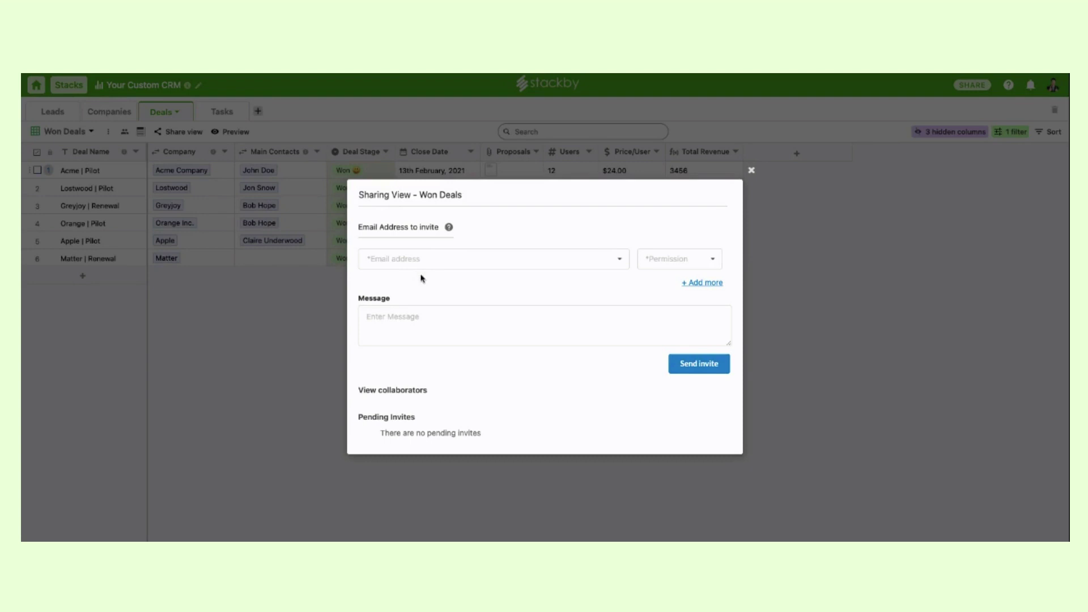
click(429, 261)
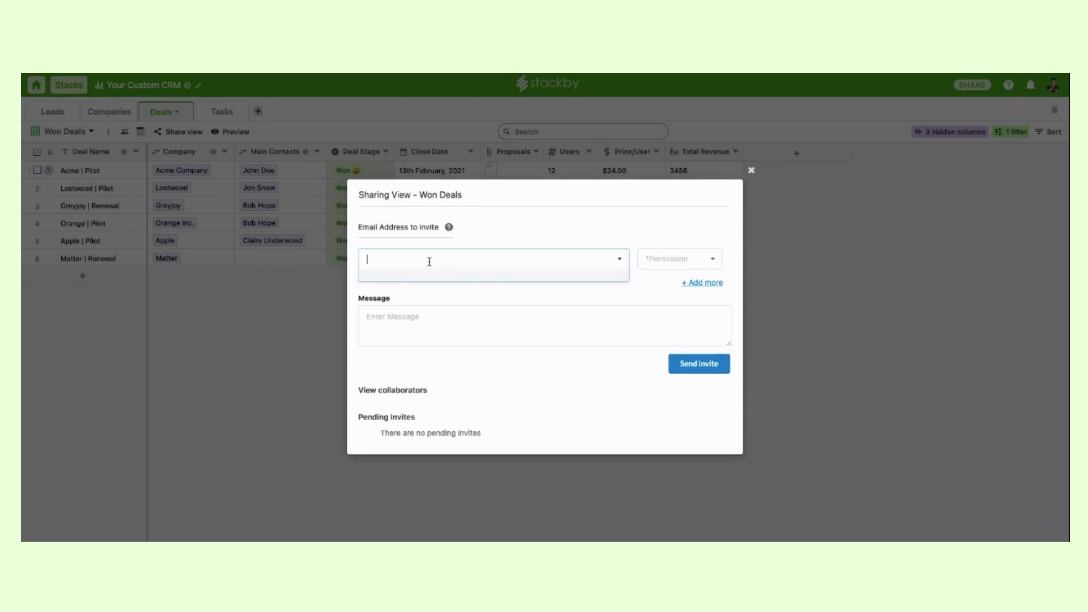
click(661, 258)
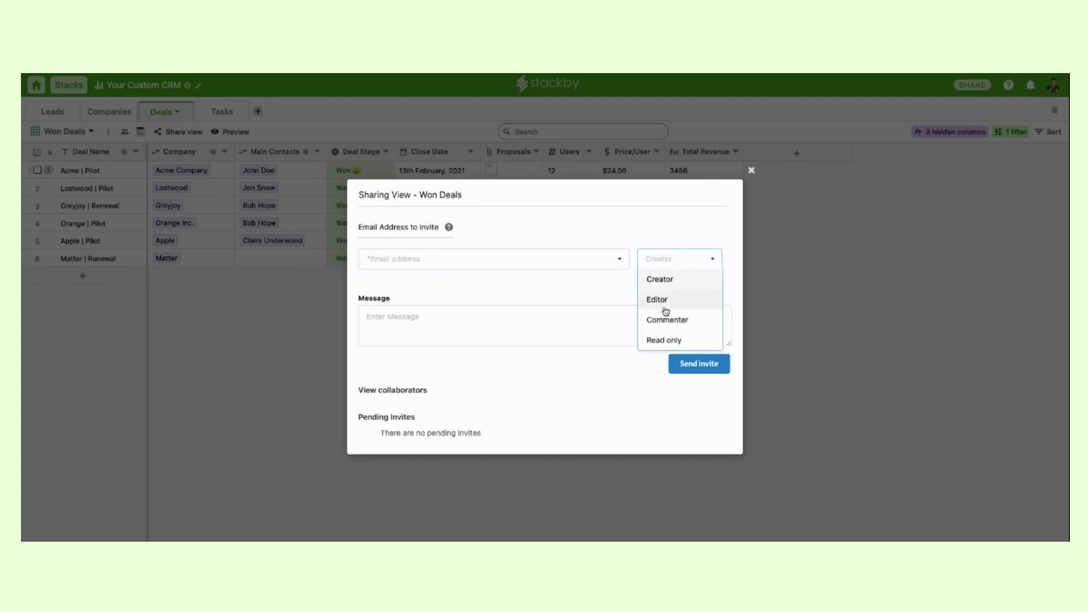
click(752, 171)
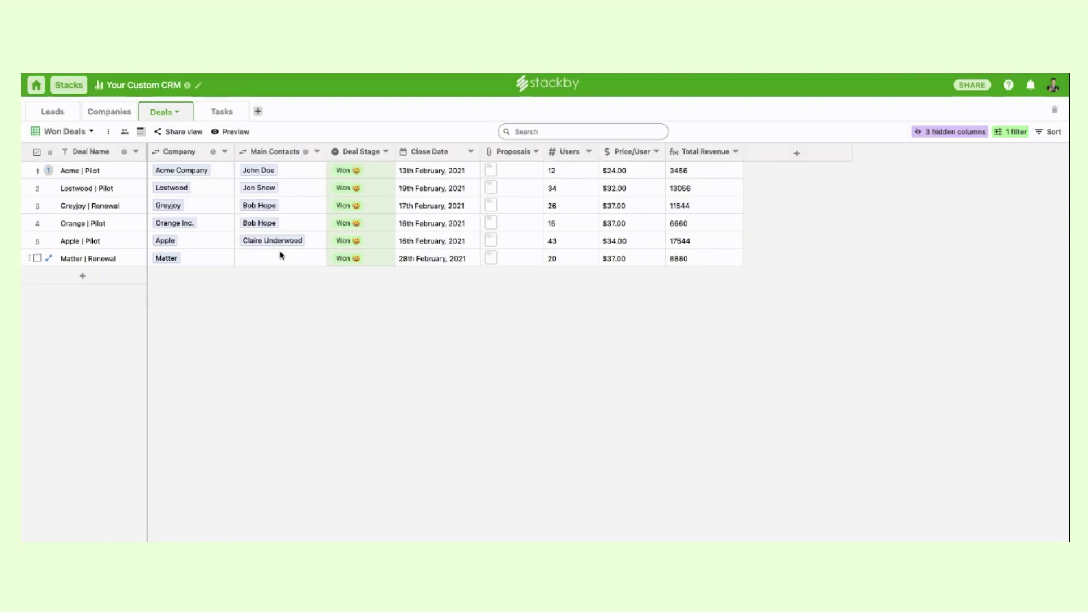
Switch from the Won Deals view to the All Deals grid view
click(92, 131)
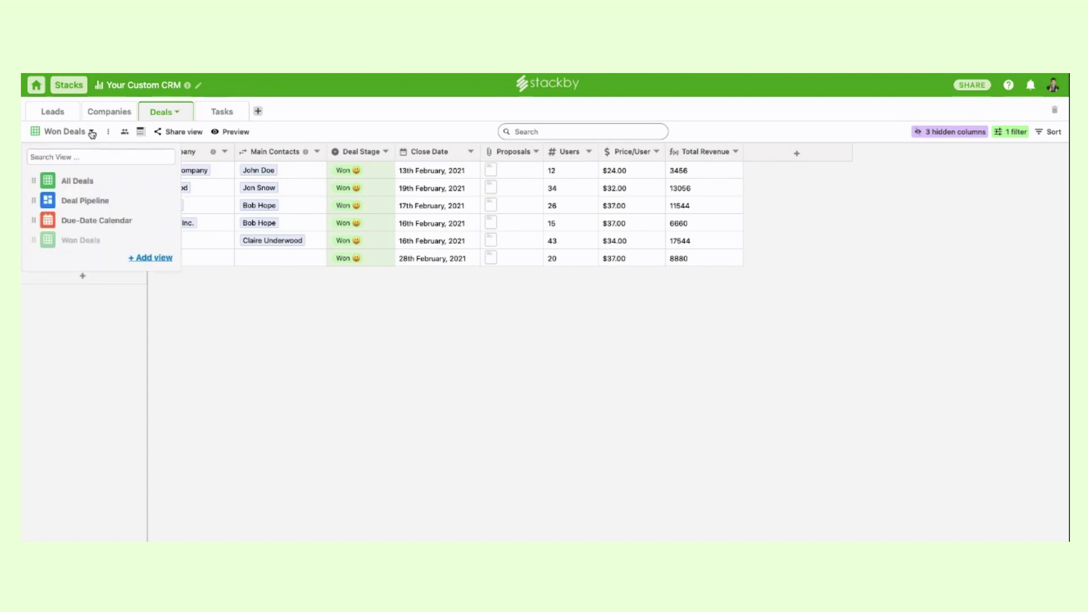
click(96, 178)
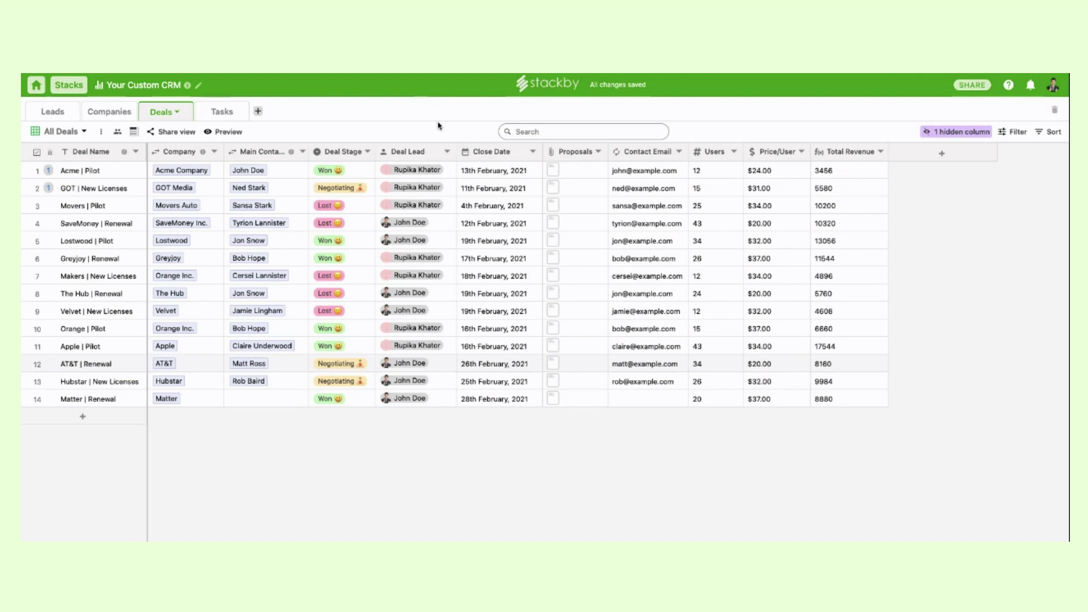